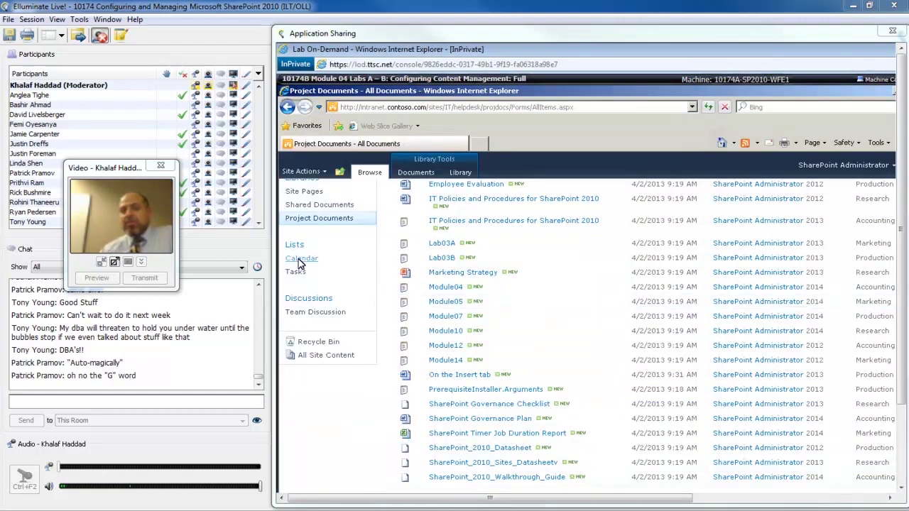
left_click(298, 260)
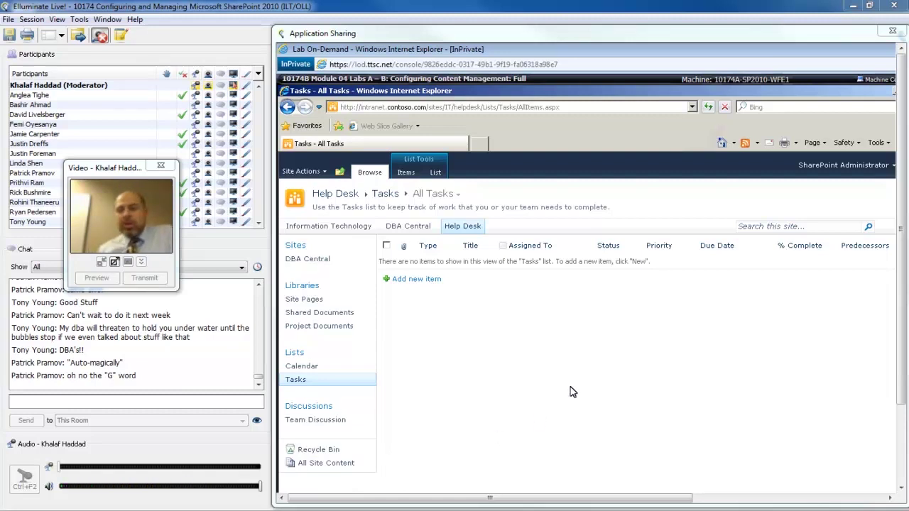
left_click(345, 327)
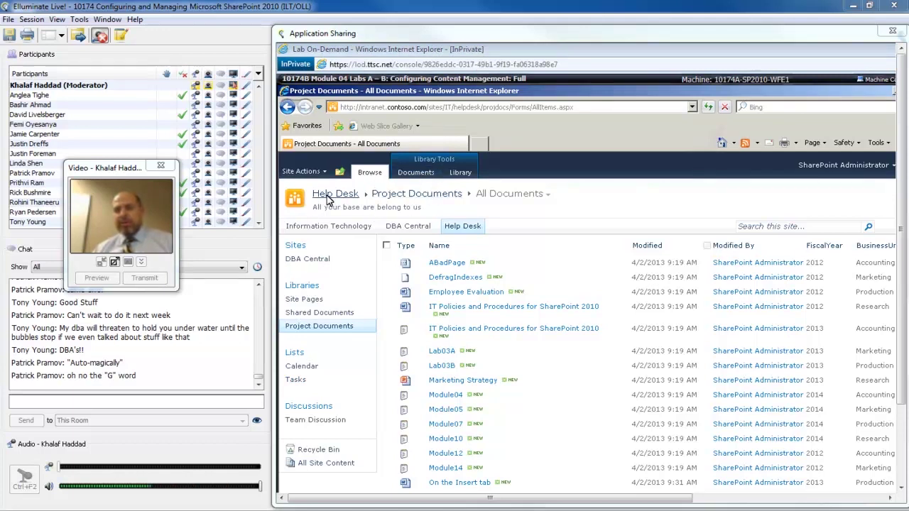
Step: Go from the Help Desk home page through Site Settings to the Site content types gallery
left_click(333, 194)
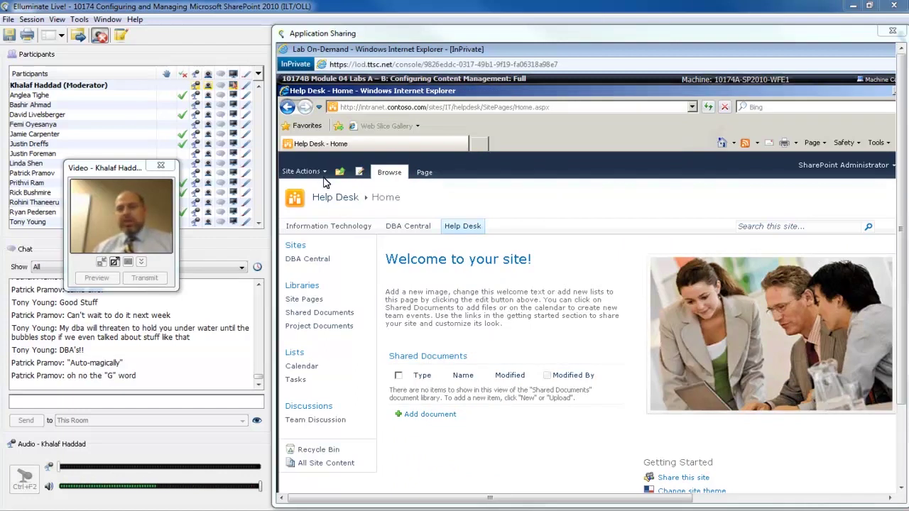
left_click(318, 173)
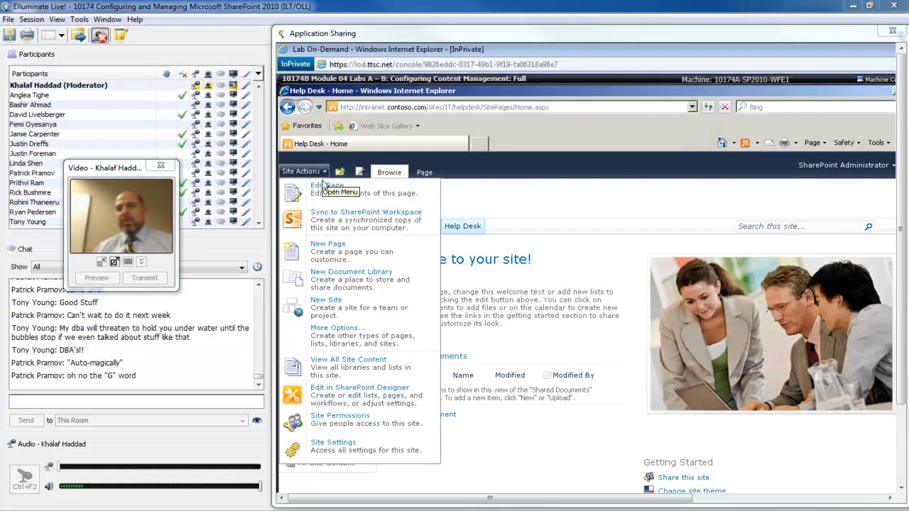
left_click(348, 451)
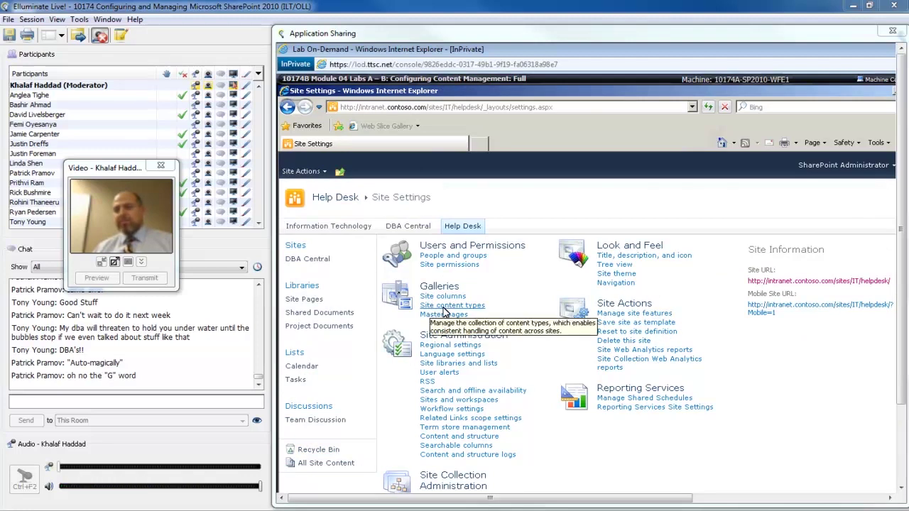
left_click(445, 306)
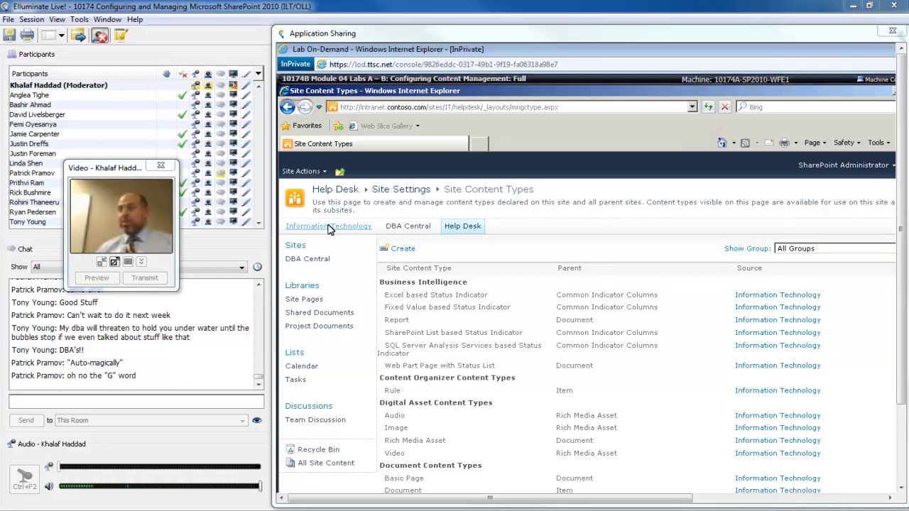
Step: Switch to Information Technology's content types and scroll down to List Content Types (Announcement, Event, Task)
left_click(758, 296)
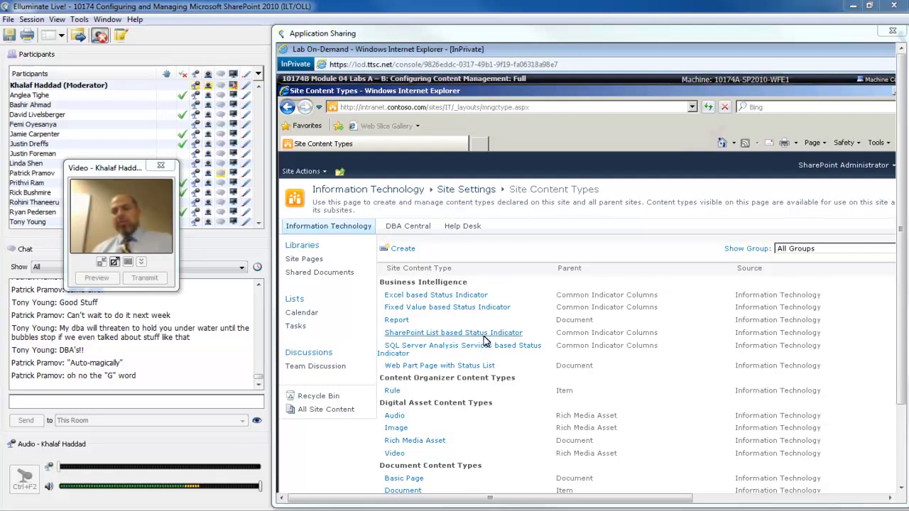
scroll(483, 339, "down", 3)
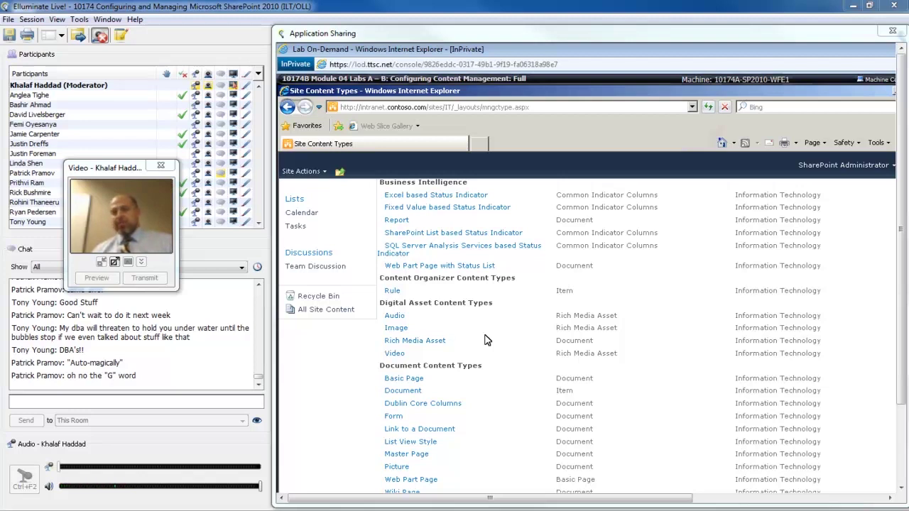
scroll(486, 340, "up", 2)
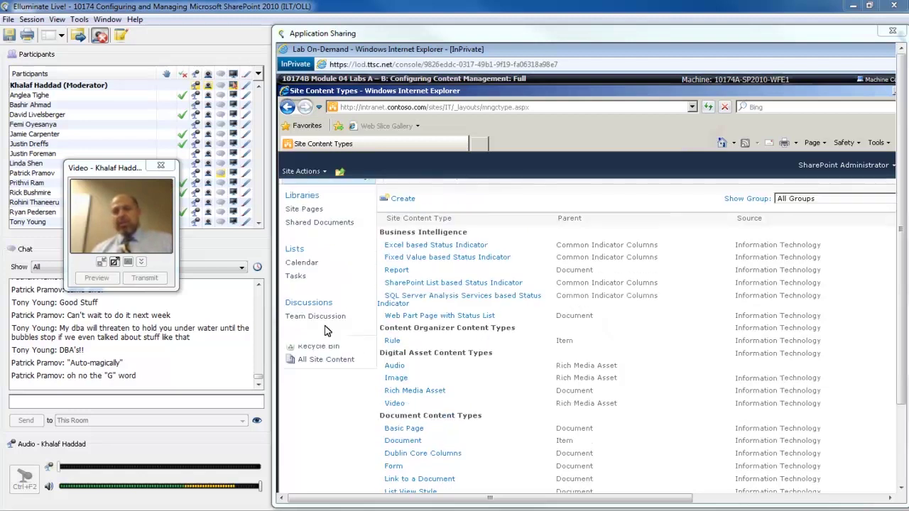
left_click(306, 264)
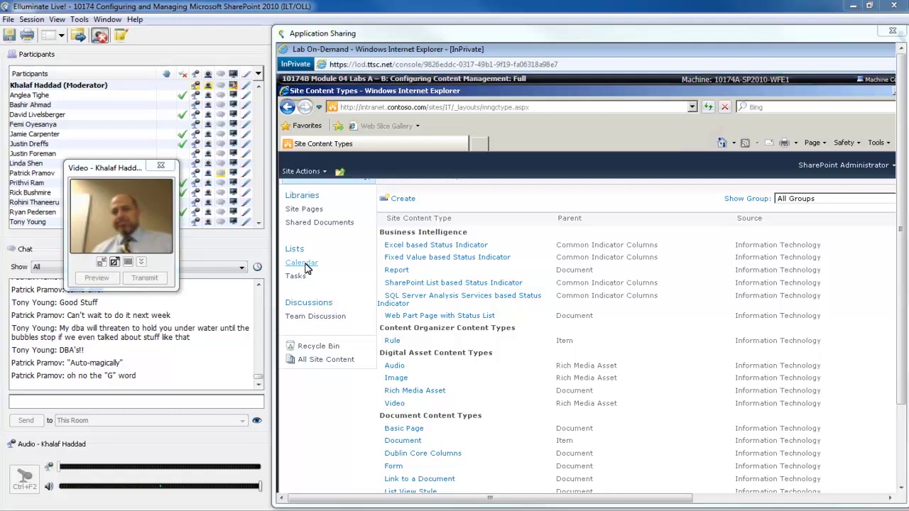
scroll(434, 405, "down", 7)
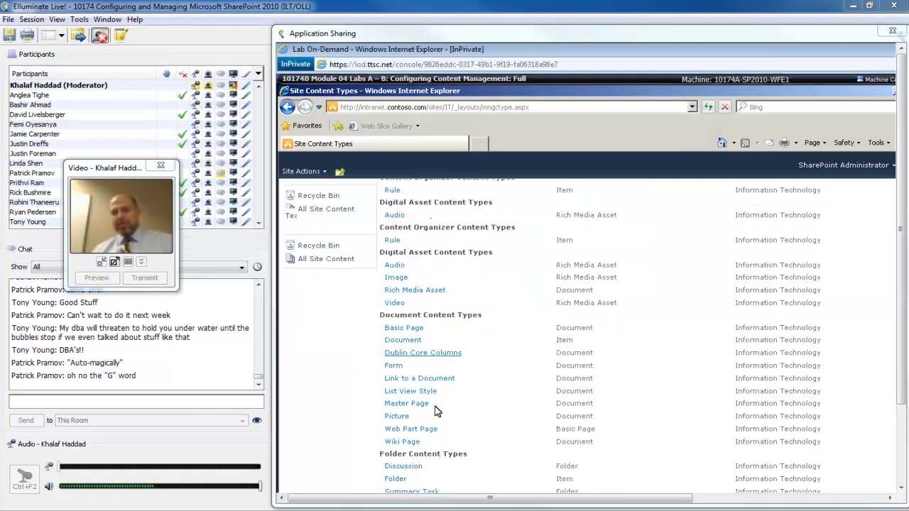
scroll(437, 411, "down", 7)
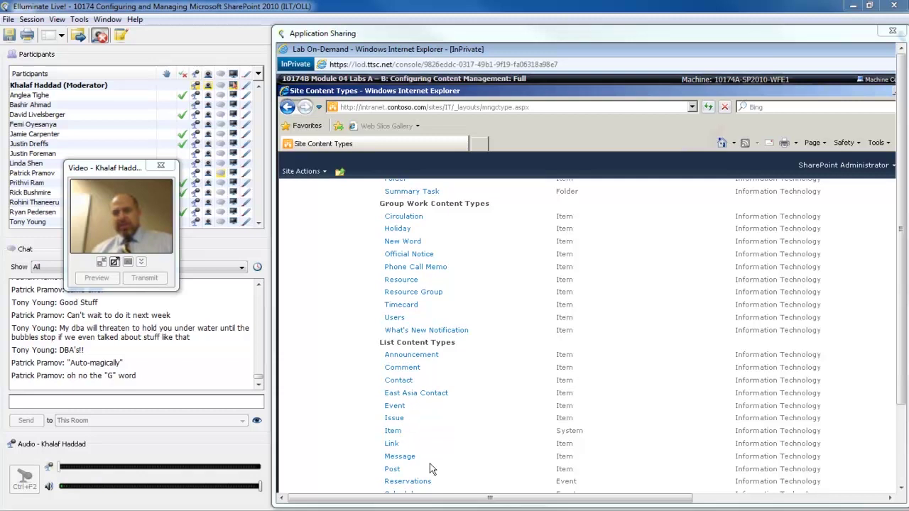
scroll(438, 469, "down", 2)
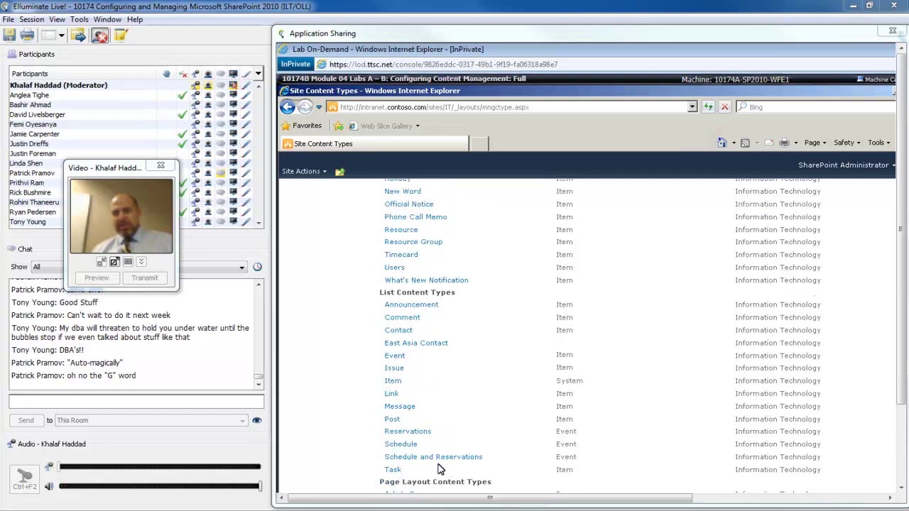
left_click(395, 357)
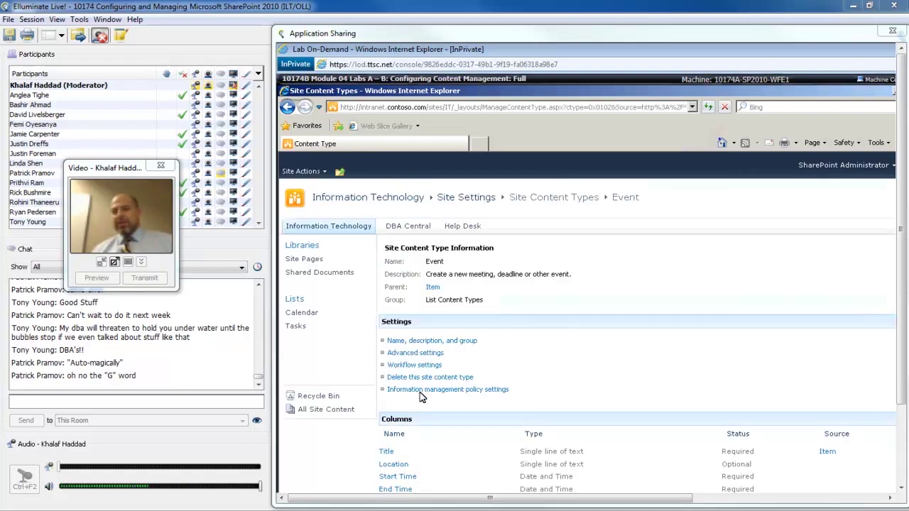
scroll(424, 395, "down", 3)
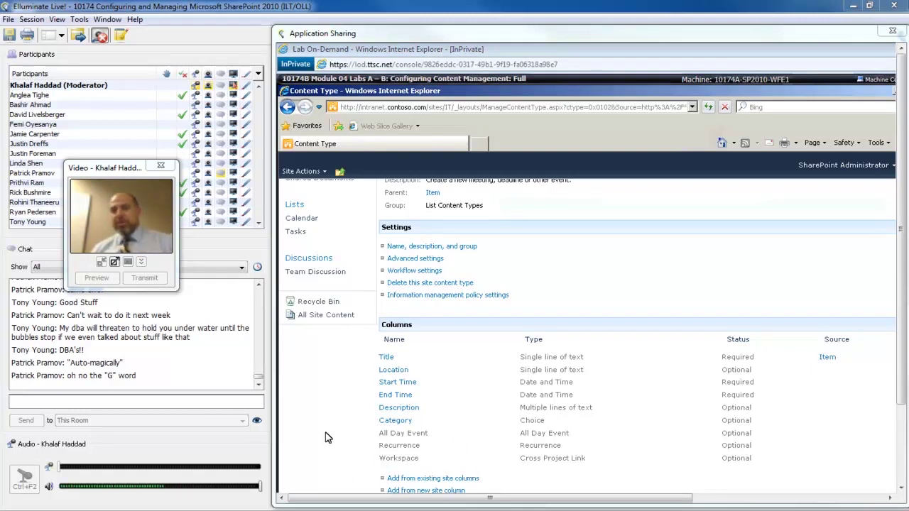
scroll(328, 437, "up", 3)
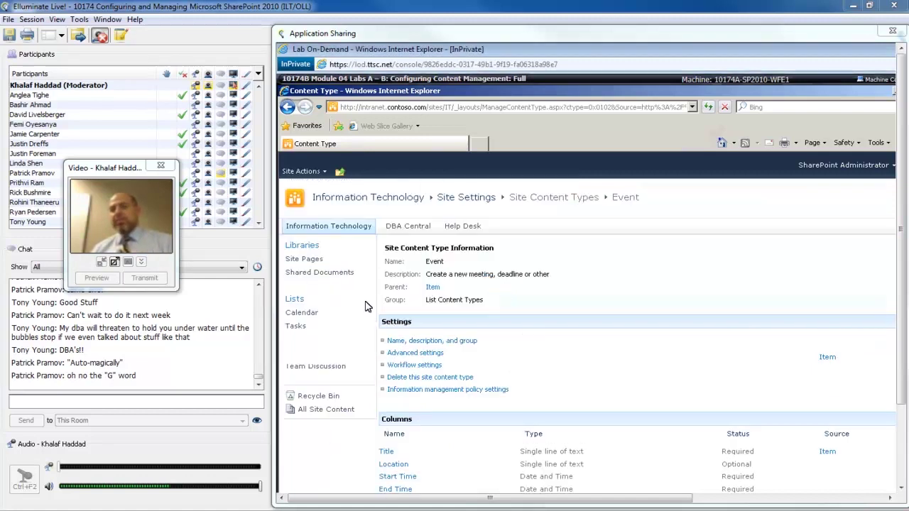
left_click(287, 106)
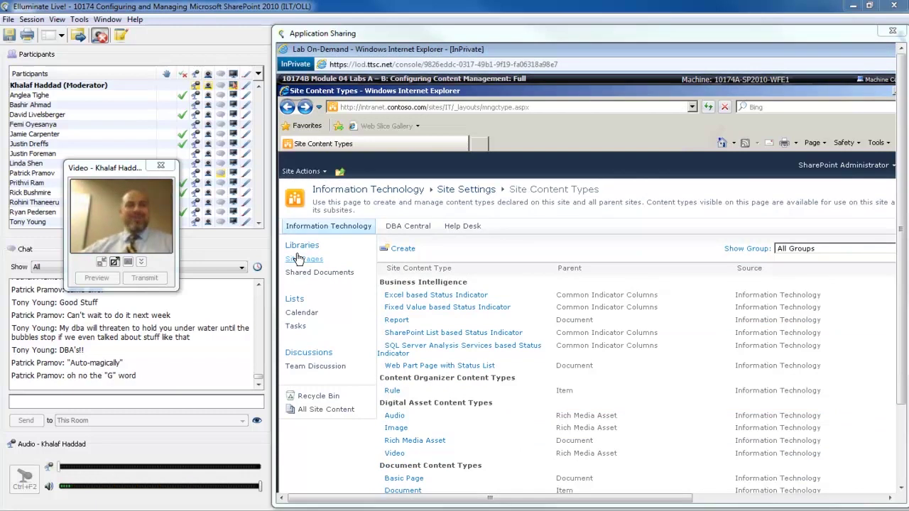
Step: Name the new content type Company Car Reservation, described 'Please be sure to fill the vehicle up prior to returning.'
left_click(402, 250)
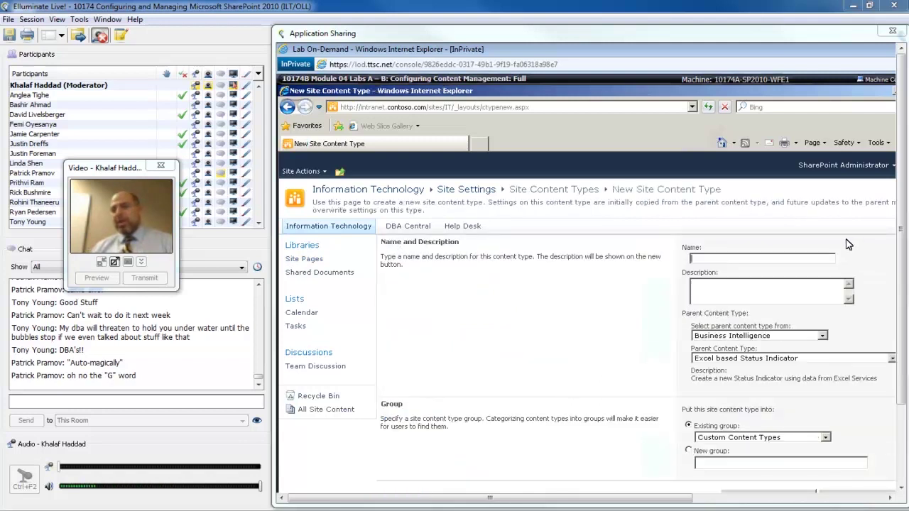
type("Company Car Reservation")
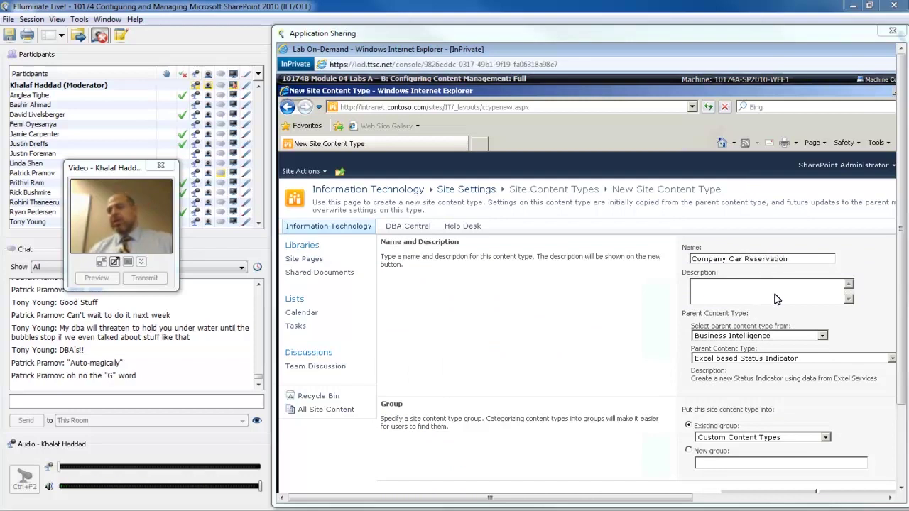
left_click(777, 296)
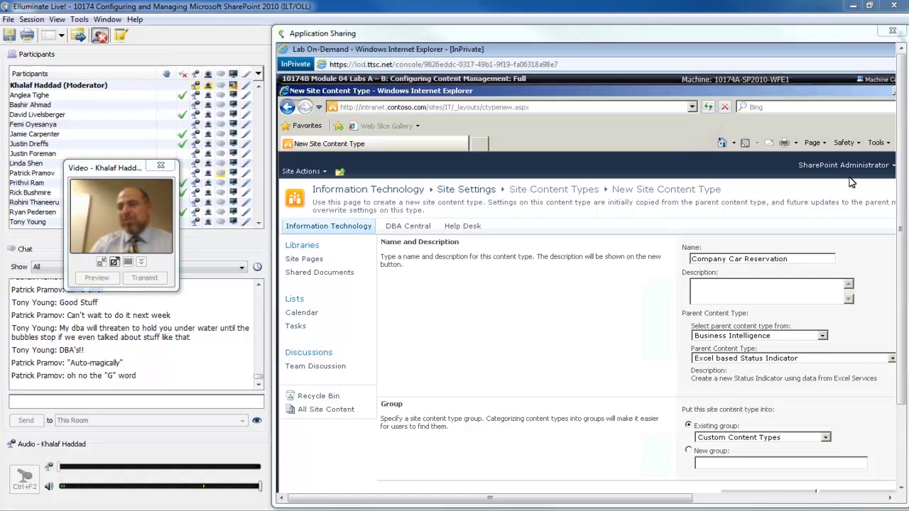
type("ease be sure to fill the")
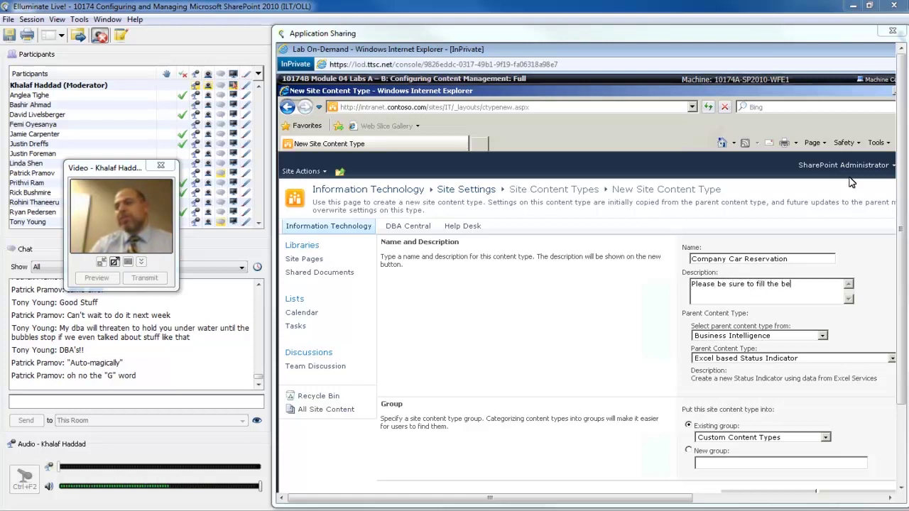
type(" vehicle up prior")
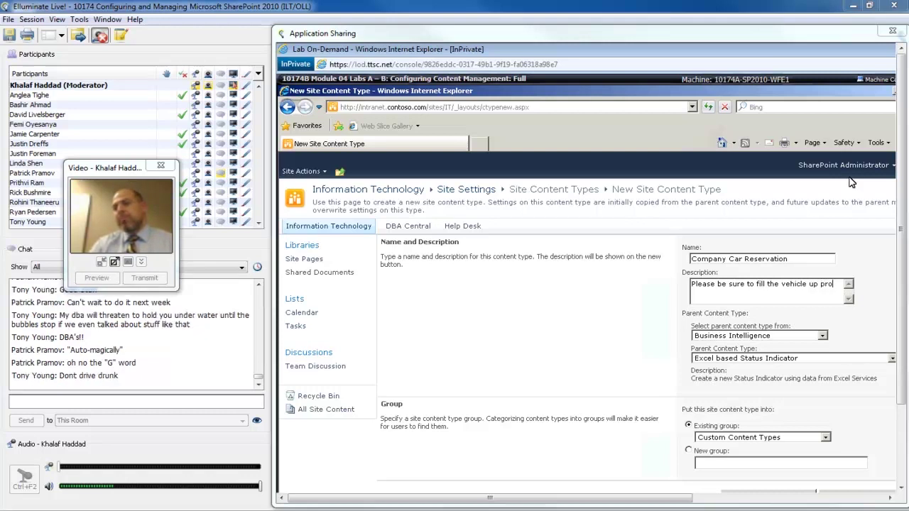
type(" to retur")
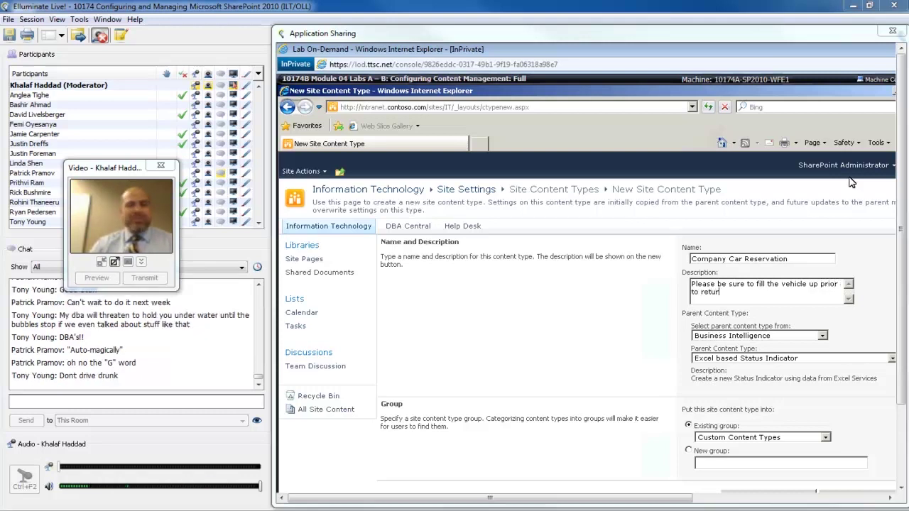
type("ning.")
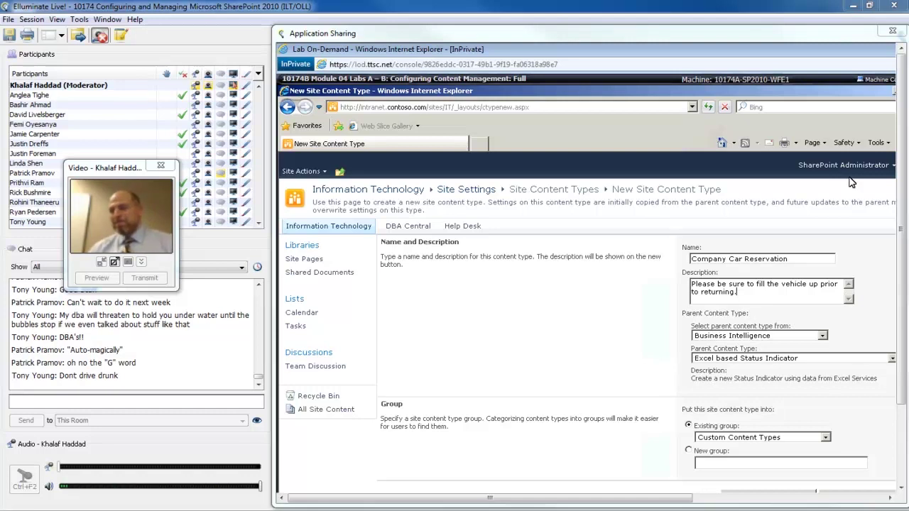
Step: Set the parent content type to Item from the List Content Types group
left_click(822, 337)
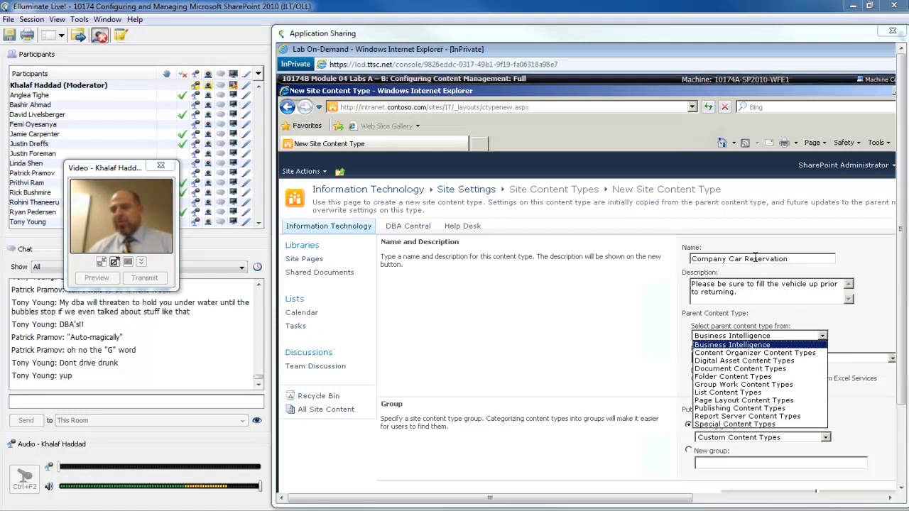
left_click(813, 327)
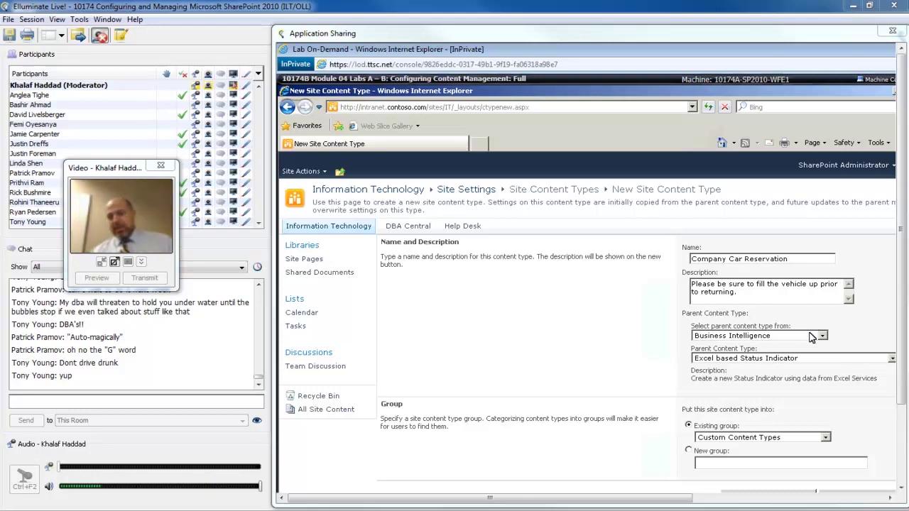
left_click(818, 335)
left_click(776, 393)
left_click(779, 359)
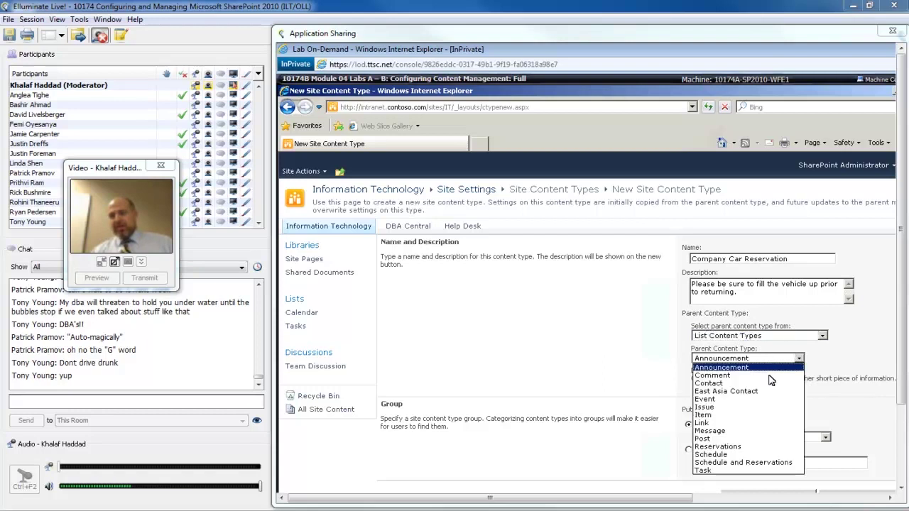
left_click(757, 416)
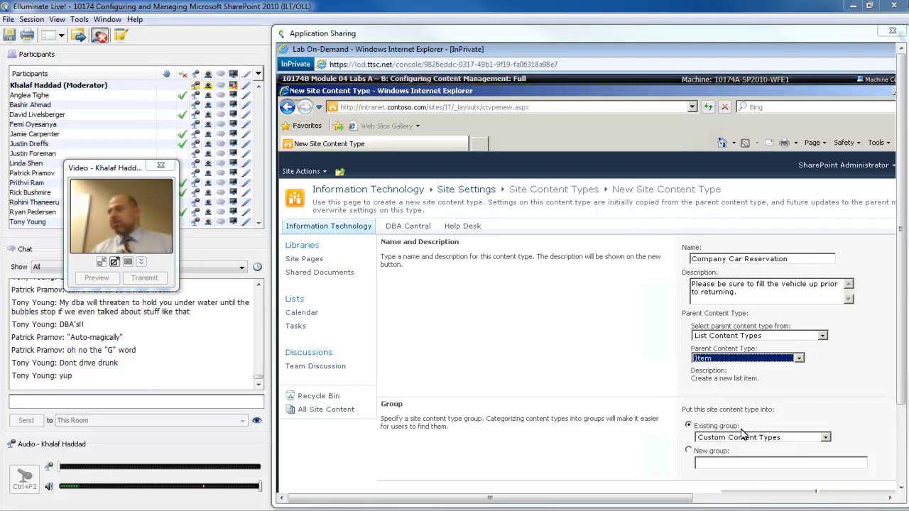
Step: Place the content type in a new group named _Class Demo Content Types
left_click(744, 438)
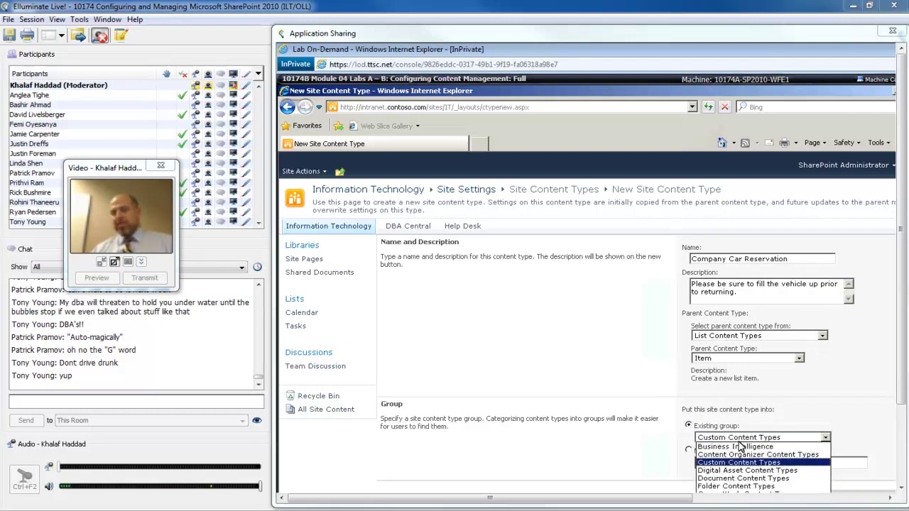
left_click(706, 502)
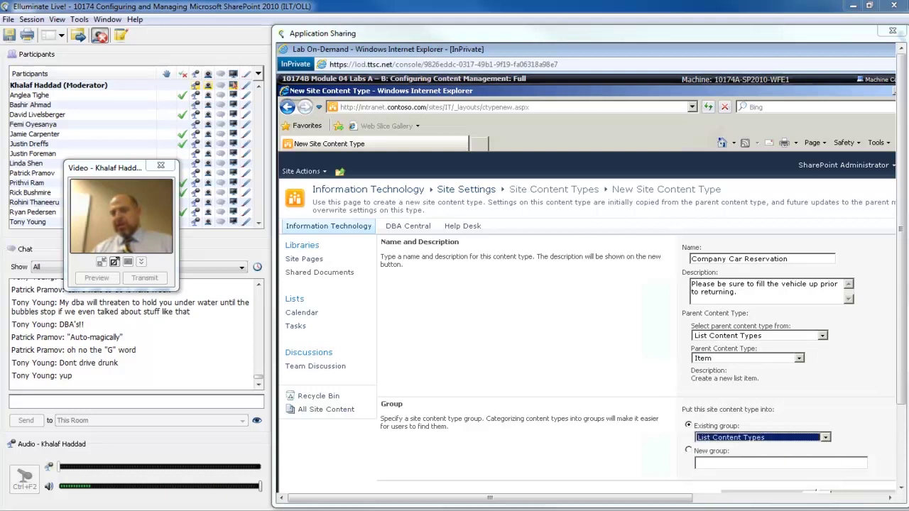
left_click(690, 451)
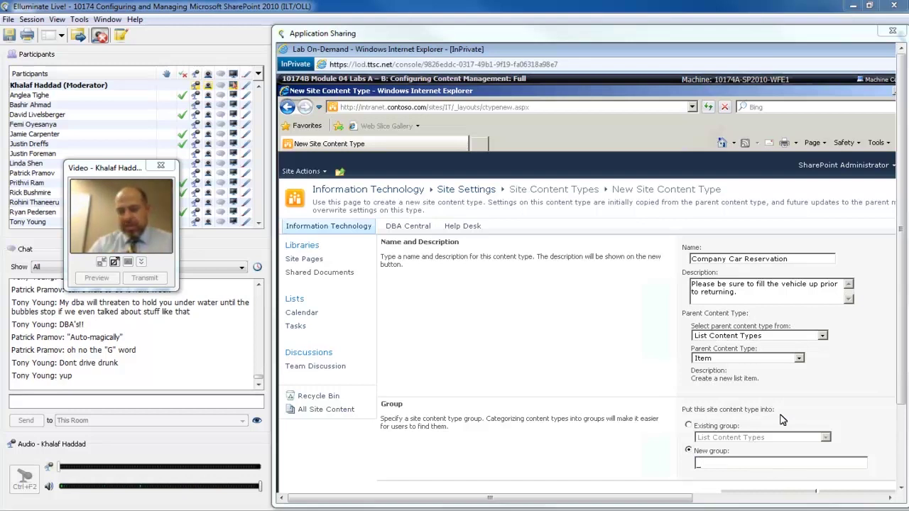
type("_Class Demo Cont")
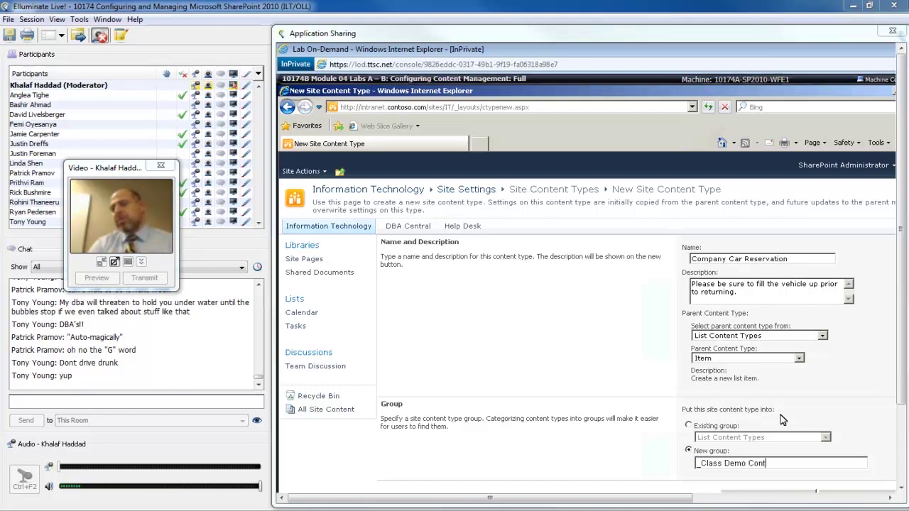
type("ent Types")
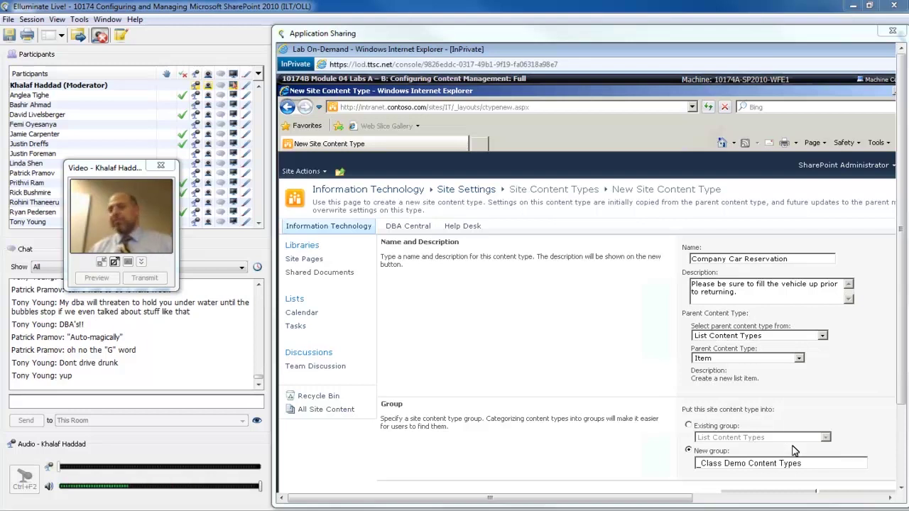
Step: Submit the form to create Company Car Reservation and open its settings page
key("Return")
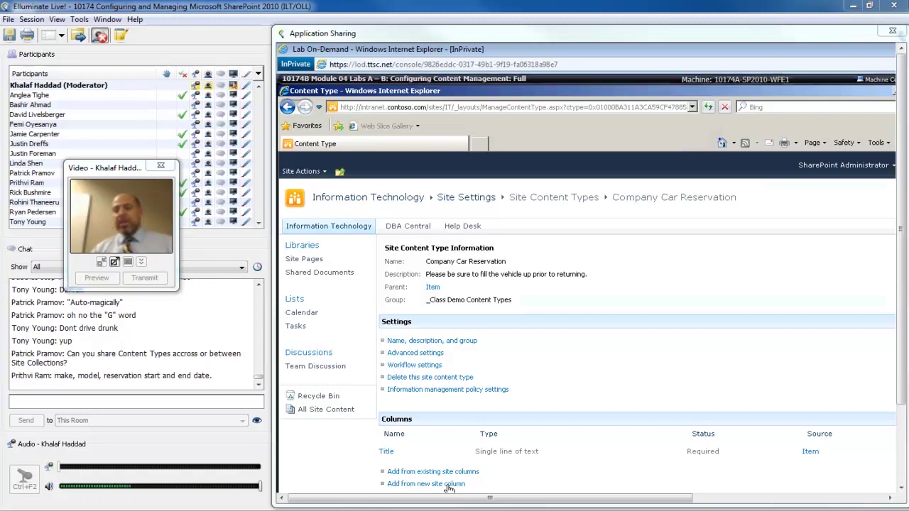
Step: Add a new Choice site column named Vehicle in a new _Class Demo Site Columns group
left_click(449, 485)
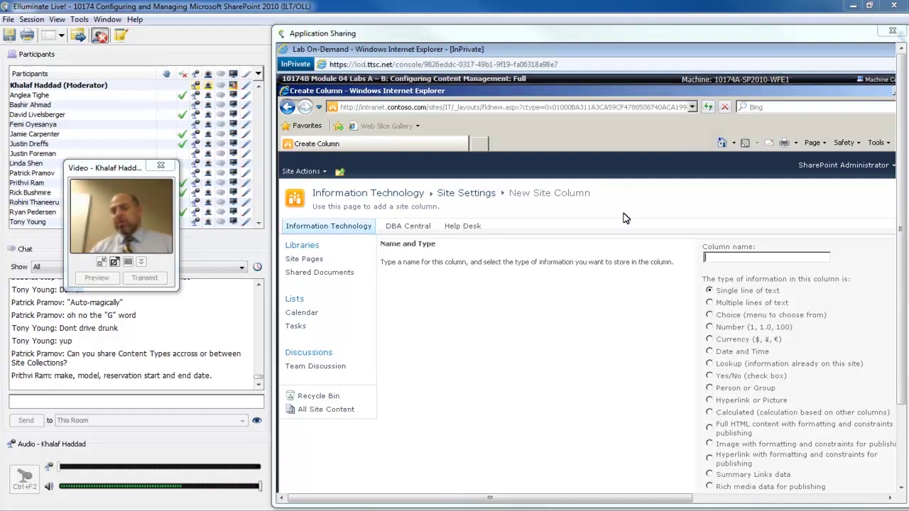
type("Vehicle")
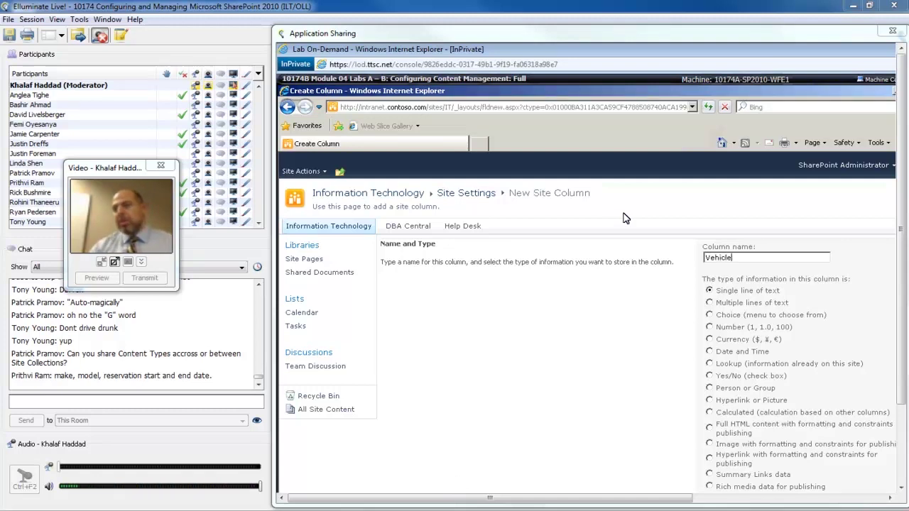
left_click(709, 316)
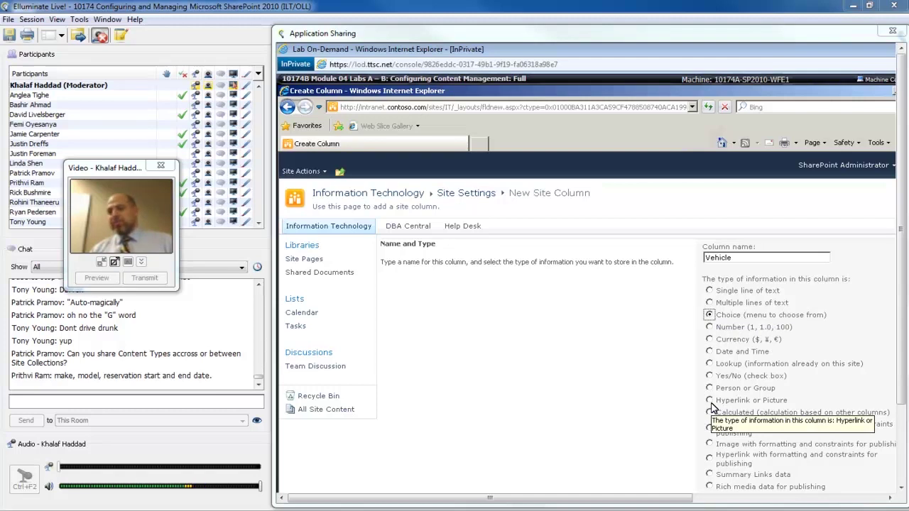
scroll(713, 409, "down", 1)
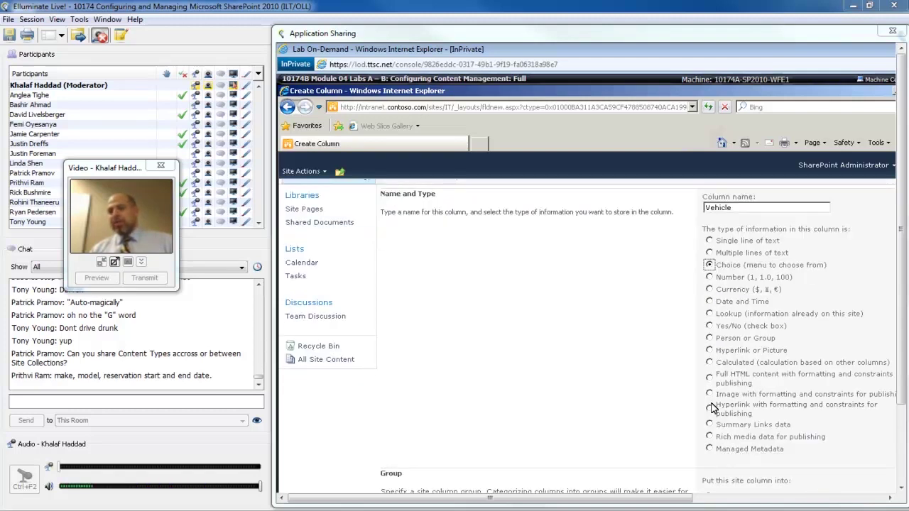
scroll(713, 409, "down", 2)
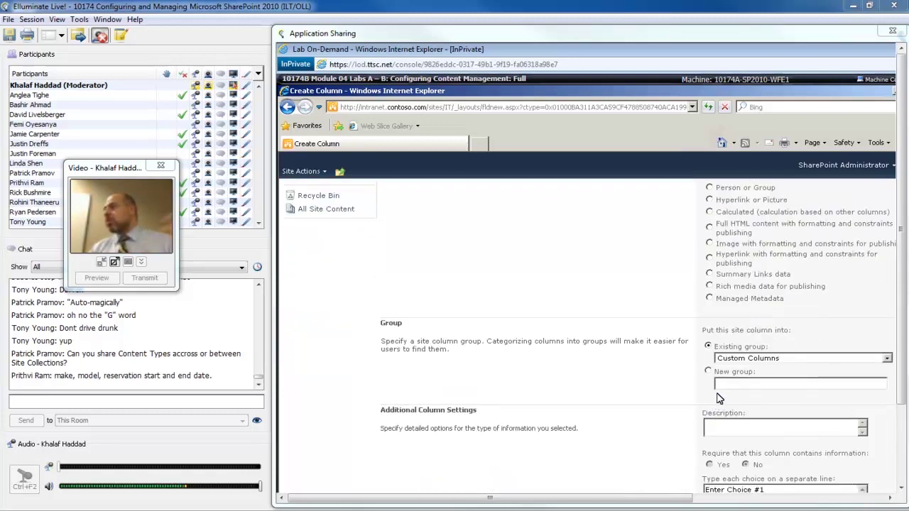
left_click(709, 371)
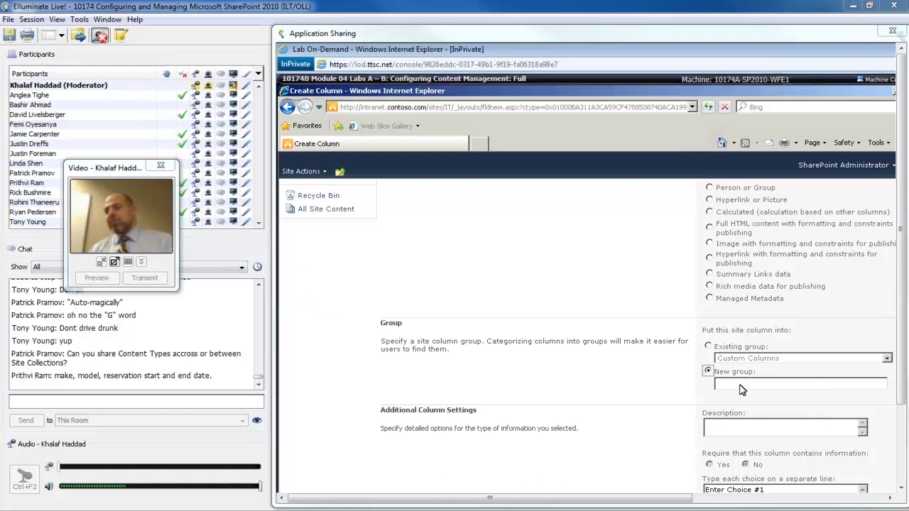
left_click(741, 389)
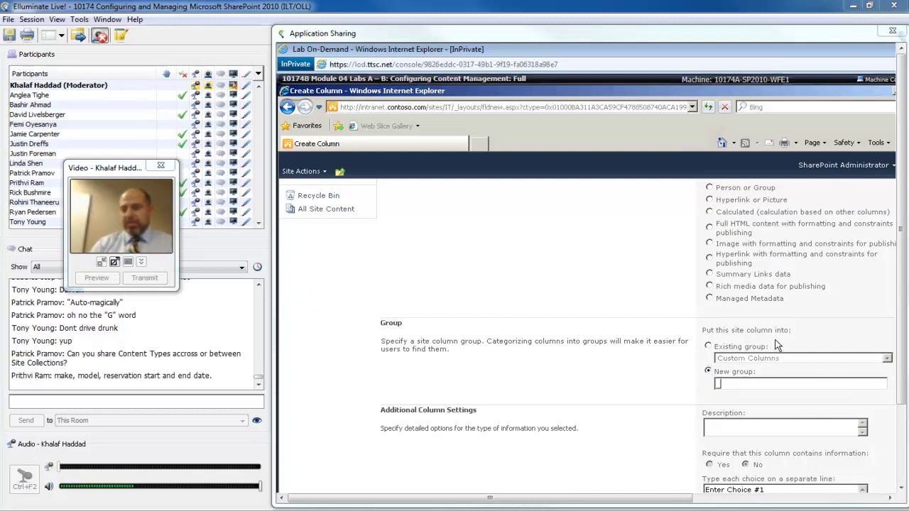
type("Class Demo Site Col")
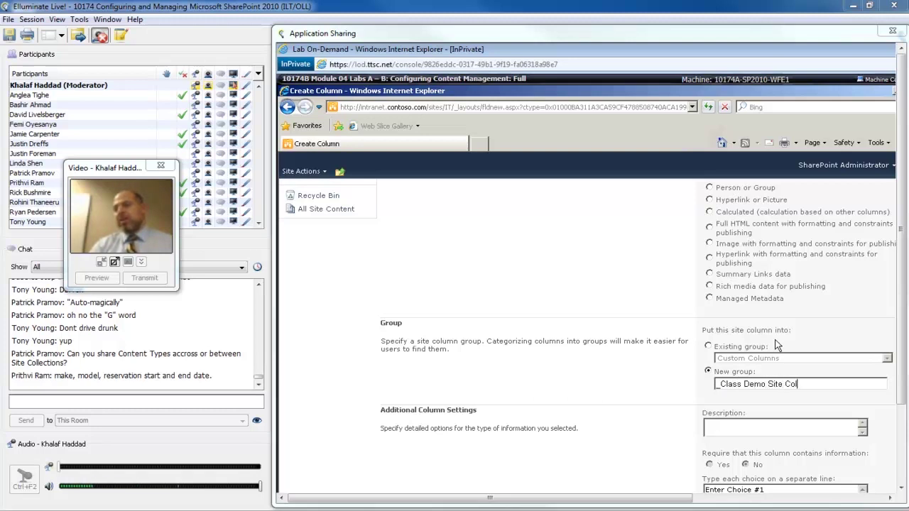
type("umens")
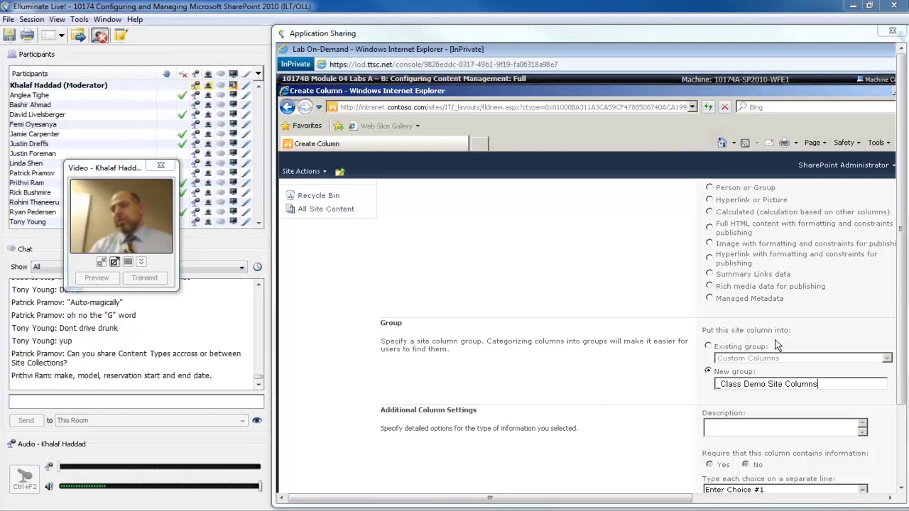
Step: Replace the placeholder choices with 14 - Camry, 20 - Impala and 29 - Fusion
scroll(662, 401, "down", 3)
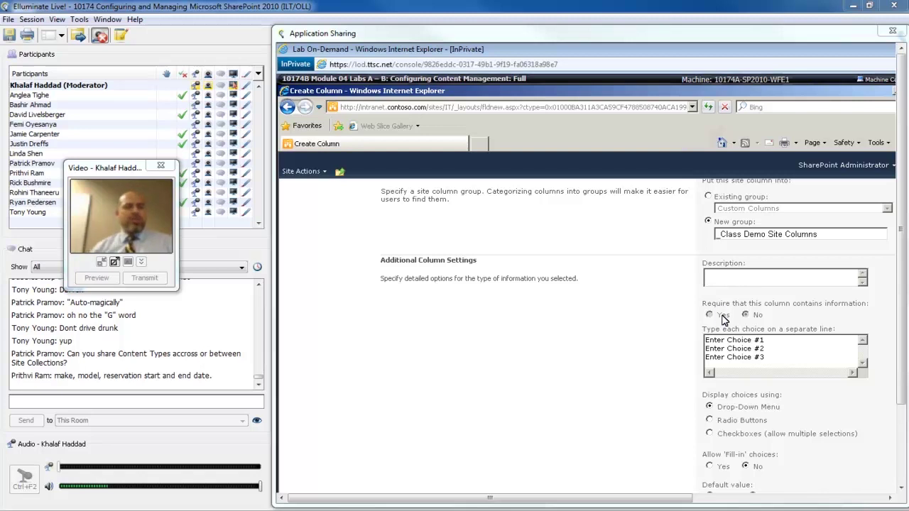
left_click_drag(781, 360, 645, 305)
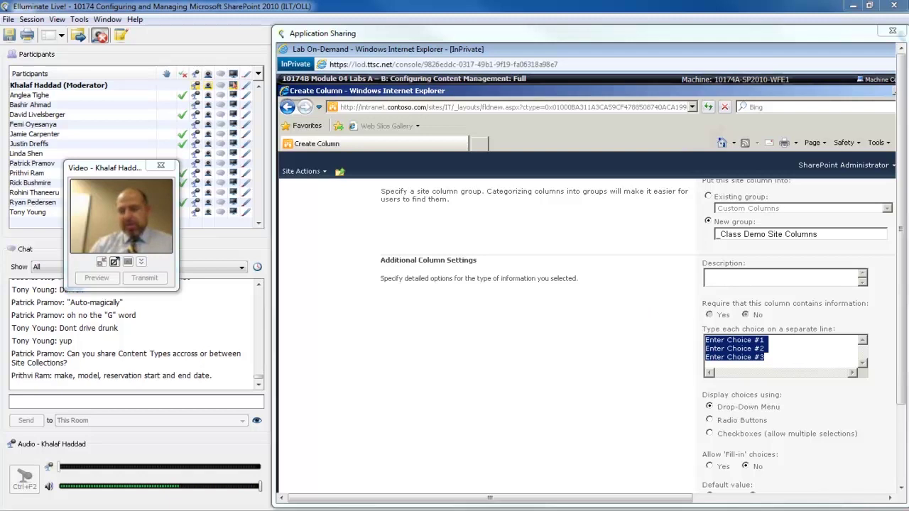
type("14 - Camry")
key("Return")
type("20 - Impala")
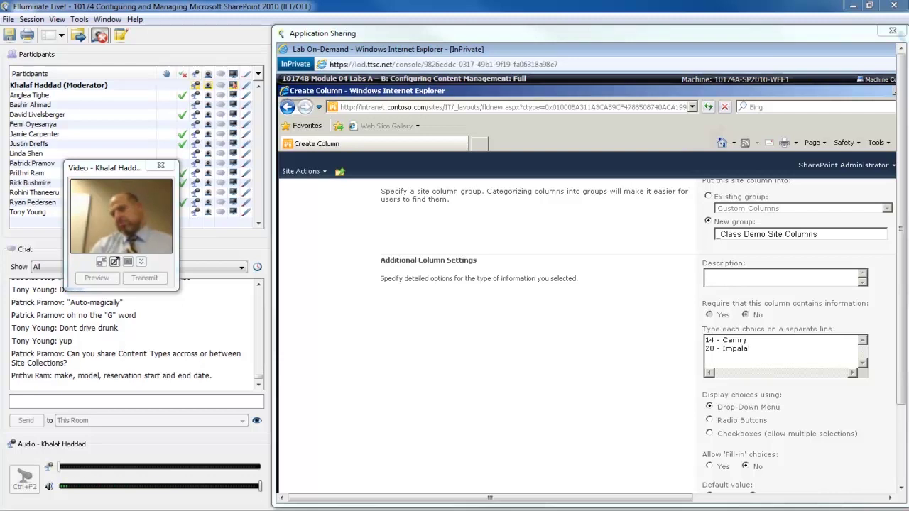
key("Return")
type("29 - Fusion")
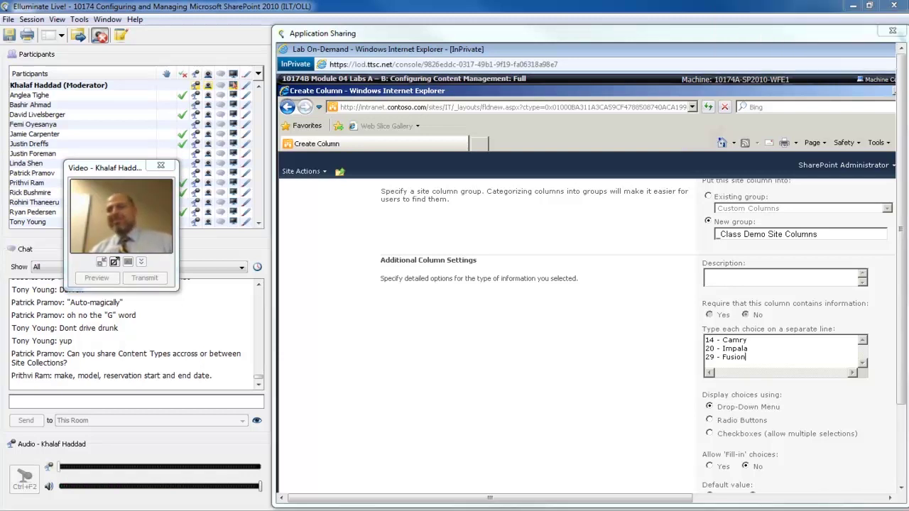
left_click(668, 382)
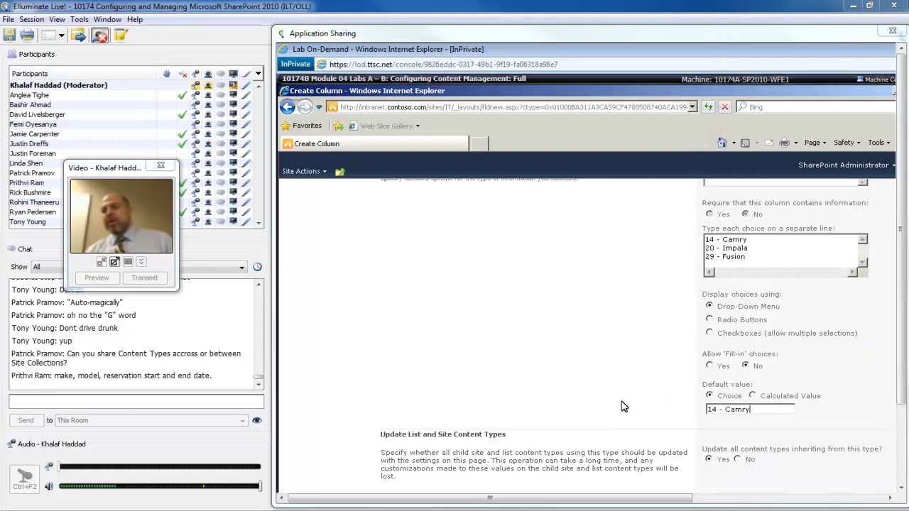
Step: Clear the 14 - Camry default value and save the Vehicle column
left_click_drag(764, 414, 662, 423)
key("Delete")
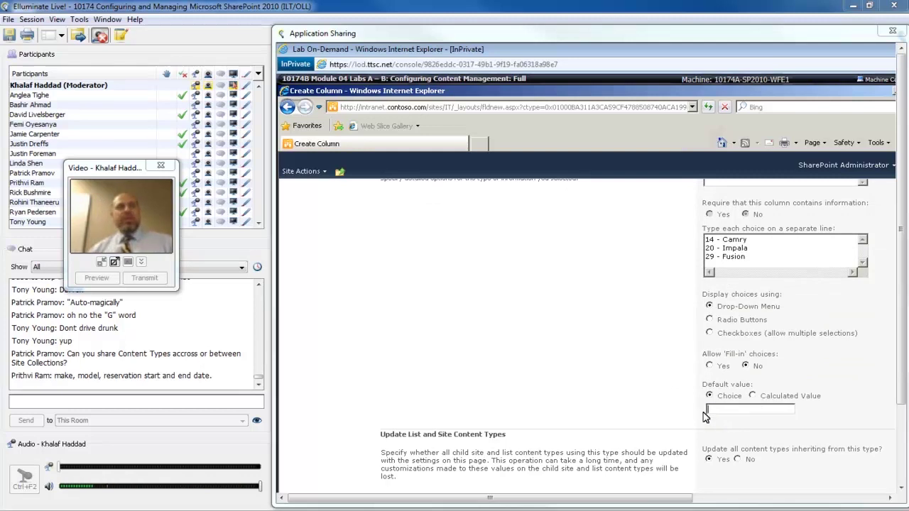
scroll(641, 376, "down", 2)
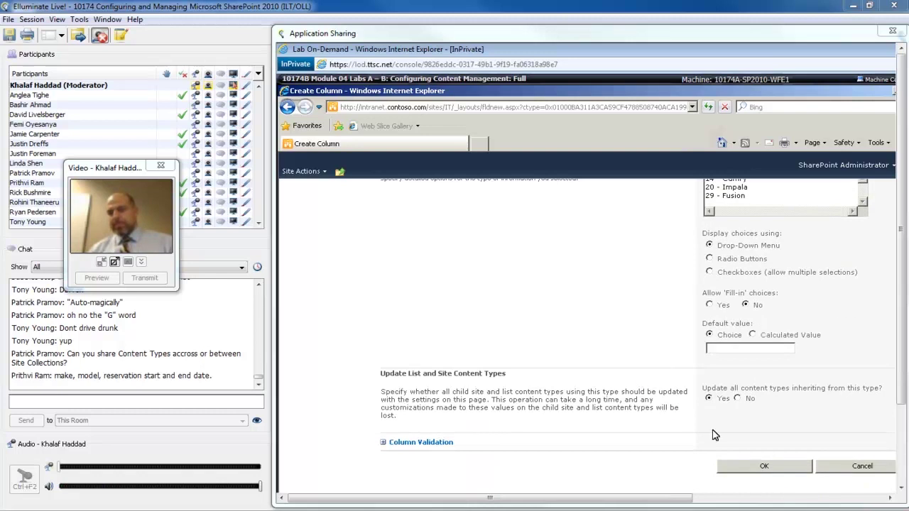
left_click(777, 472)
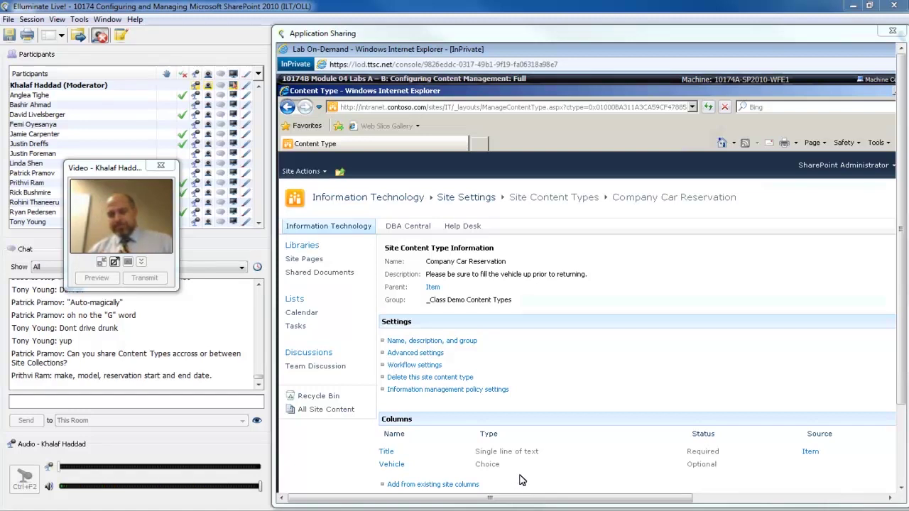
Step: Add another site column to the content type, naming it CheckOut with the Date and Time type
scroll(348, 475, "down", 1)
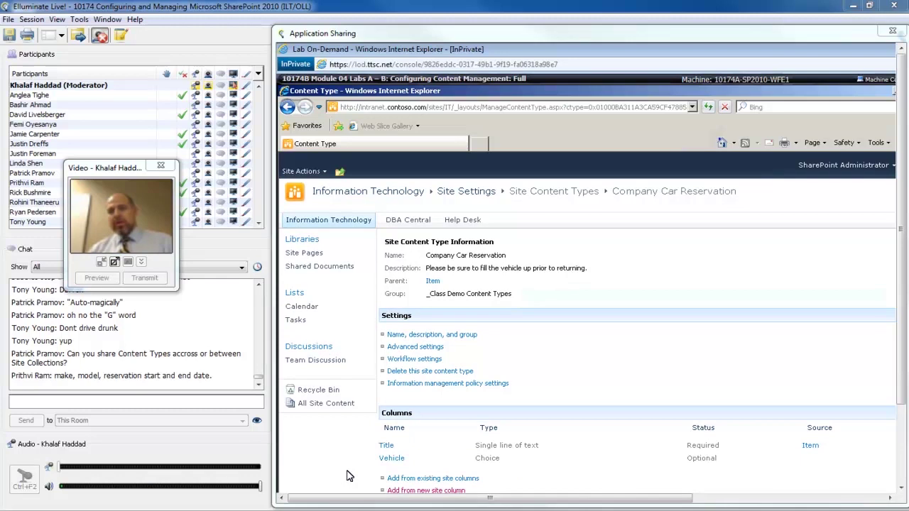
left_click(439, 490)
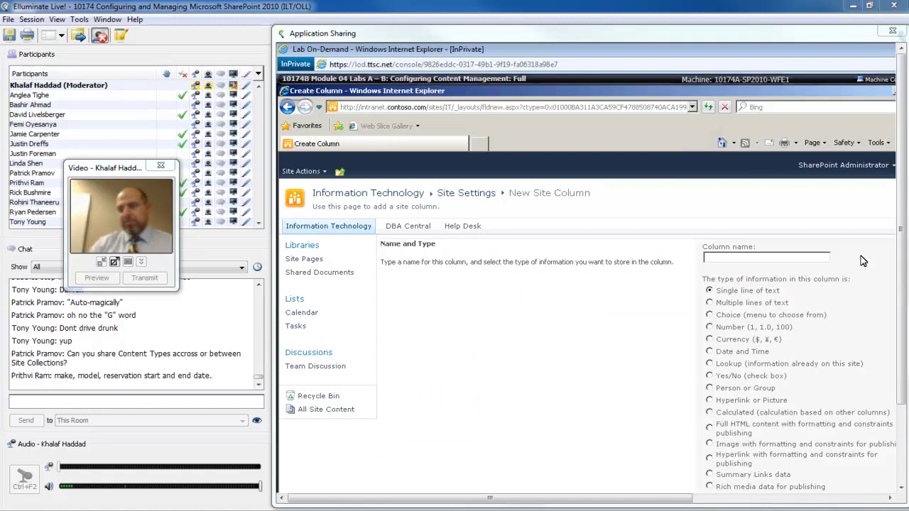
type("V")
key("BackSpace")
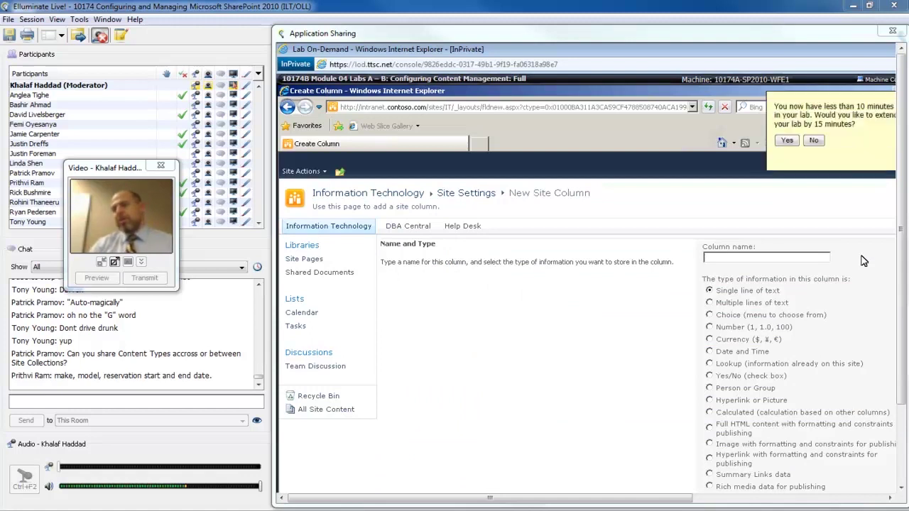
left_click(786, 142)
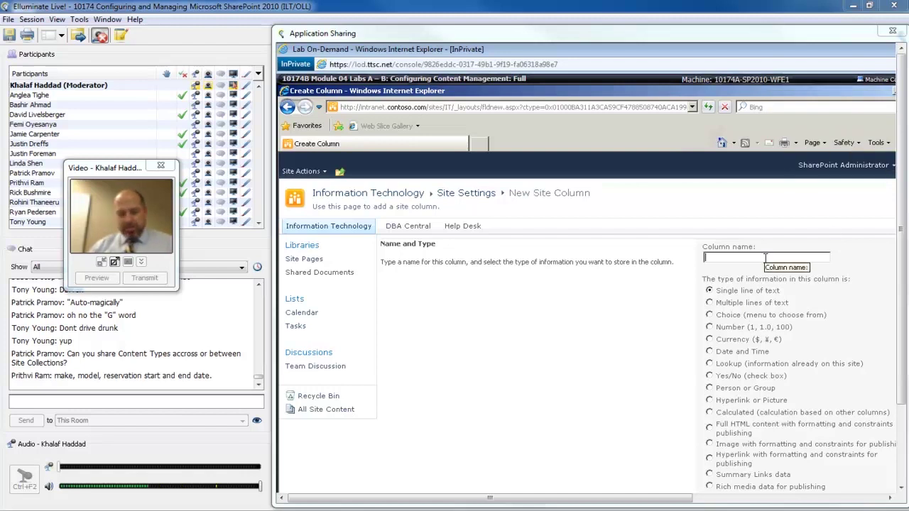
type("Check")
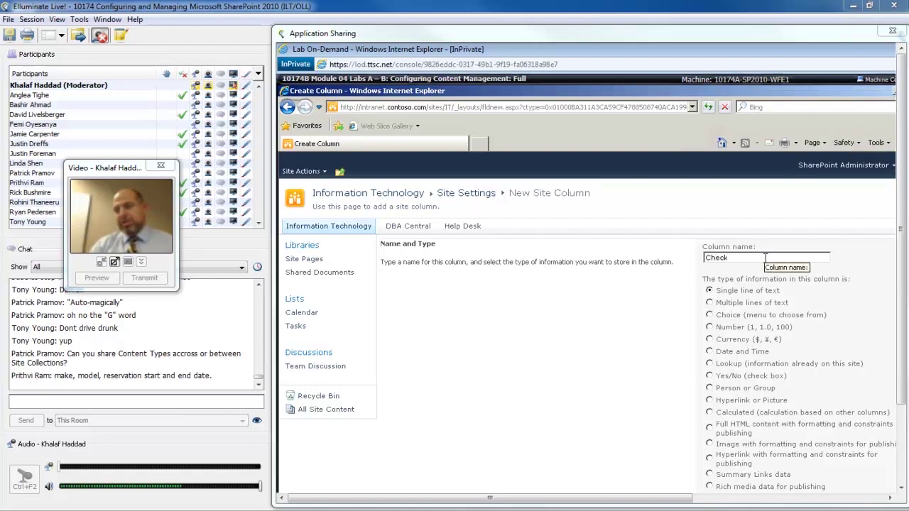
type("Out")
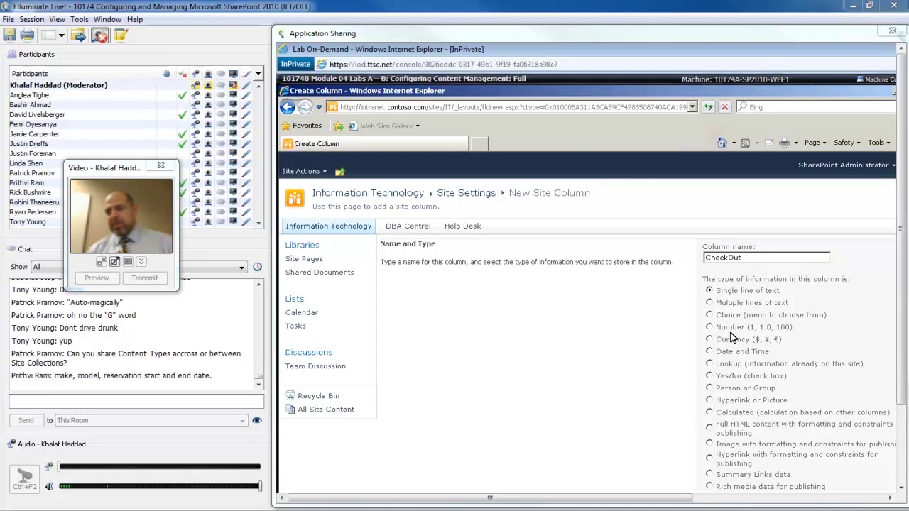
left_click(710, 352)
Step: Put CheckOut in the existing _Class Demo Site Columns group with Date & Time format and save it
scroll(754, 298, "down", 4)
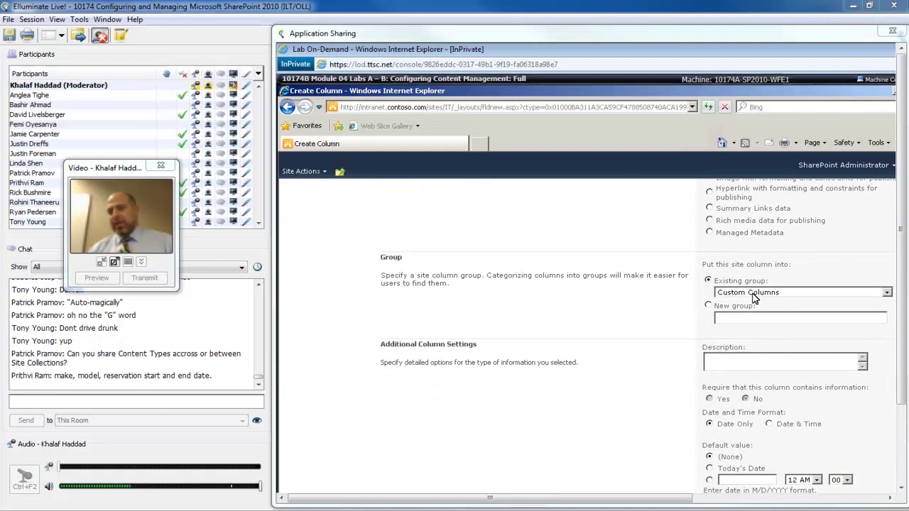
left_click(755, 298)
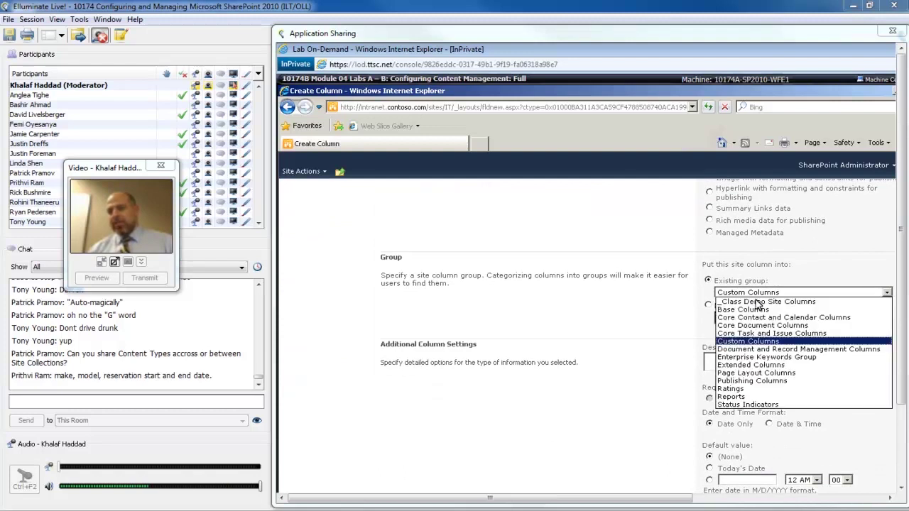
left_click(840, 304)
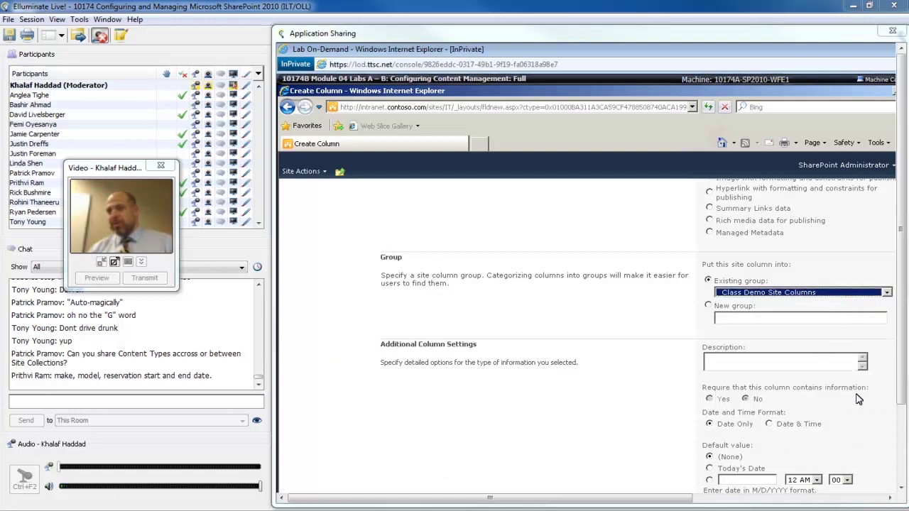
left_click(888, 403)
scroll(888, 403, "down", 3)
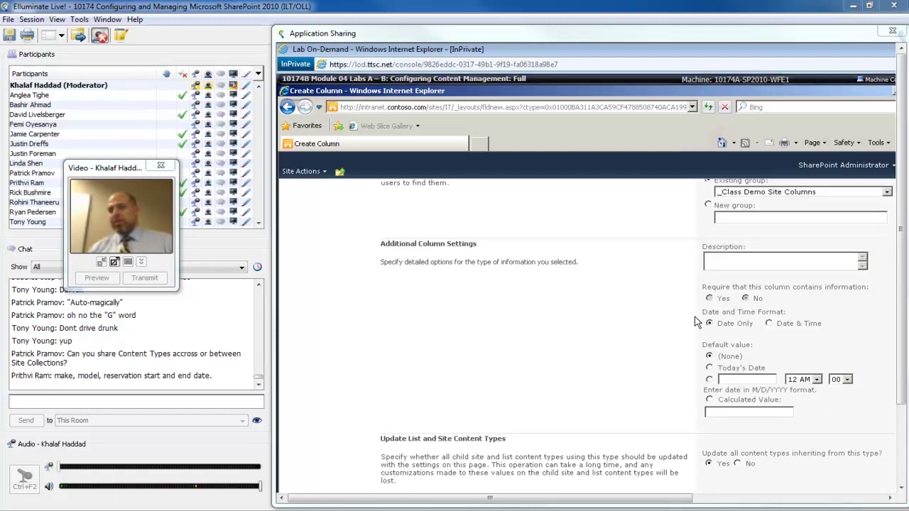
left_click(769, 324)
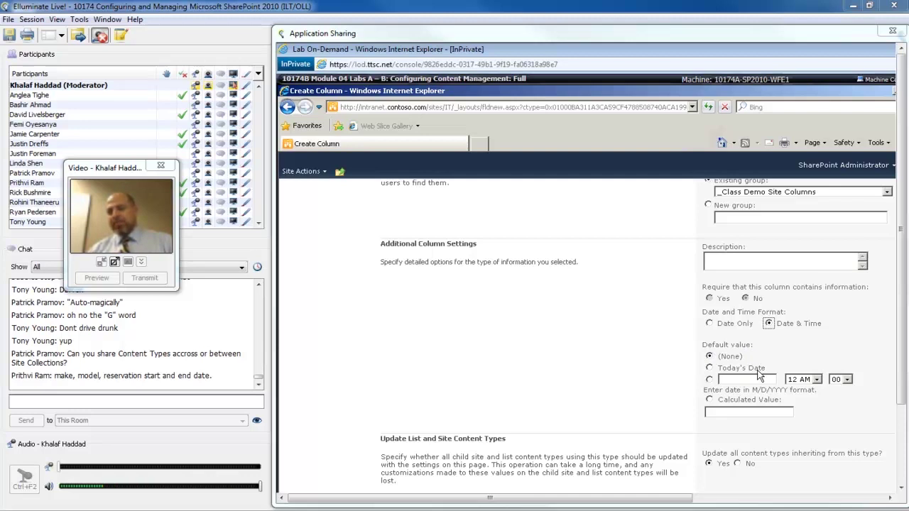
scroll(847, 419, "down", 5)
left_click(790, 466)
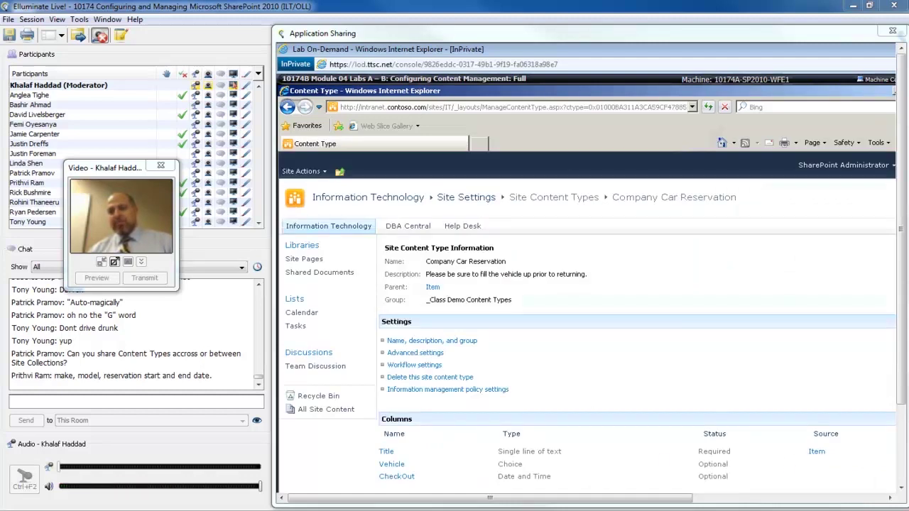
Step: Create a CheckIn Date and Time site column in _Class Demo Site Columns with Date & Time format
key("alt+Left")
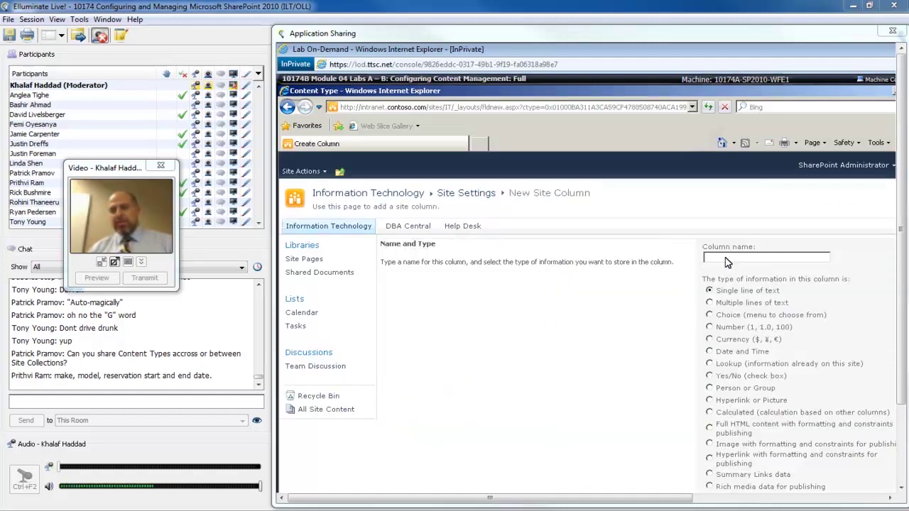
type("CheckIn")
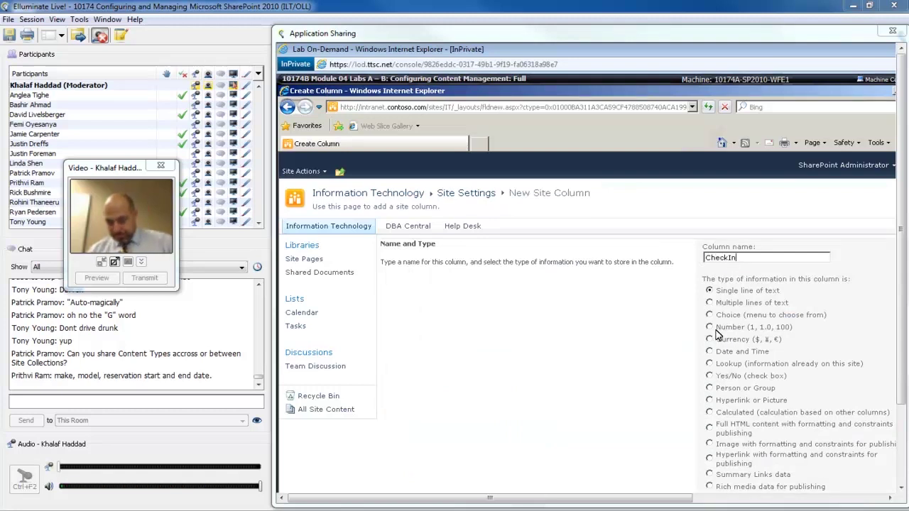
left_click(709, 352)
scroll(712, 357, "down", 4)
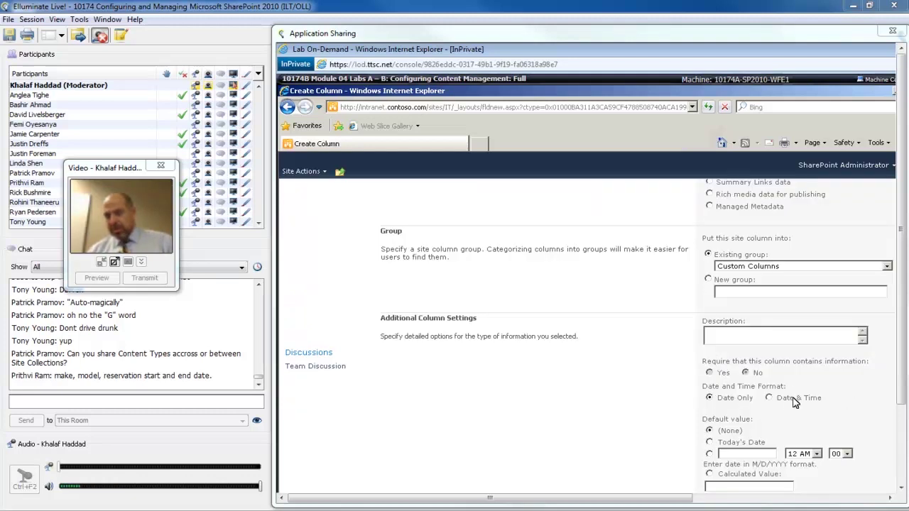
left_click(788, 267)
left_click(790, 276)
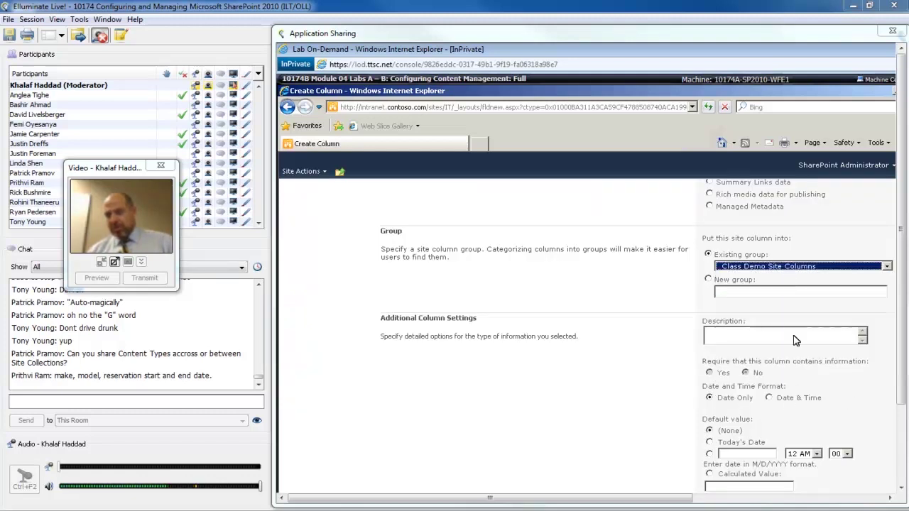
left_click(769, 398)
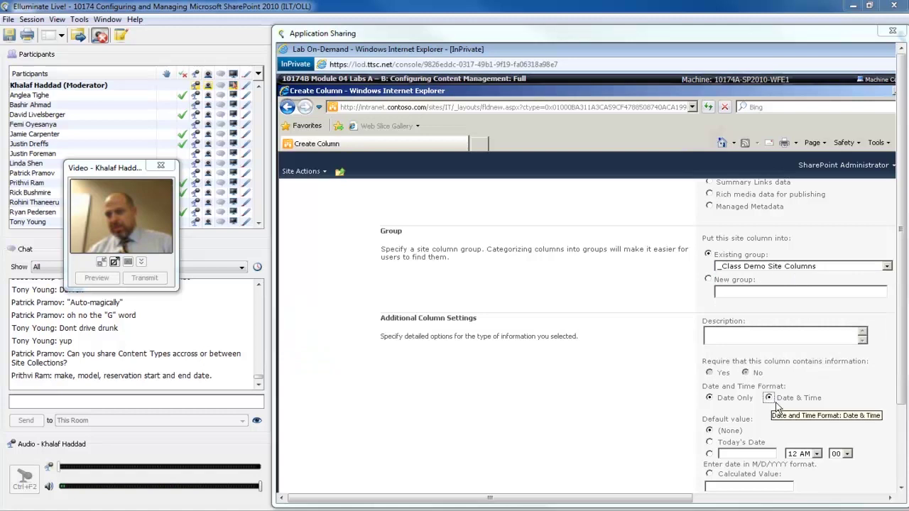
scroll(769, 397, "down", 4)
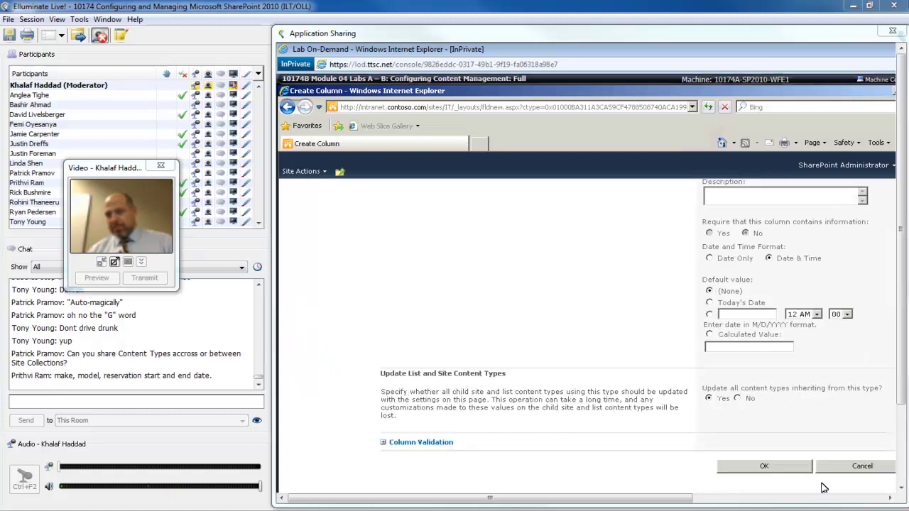
left_click(757, 468)
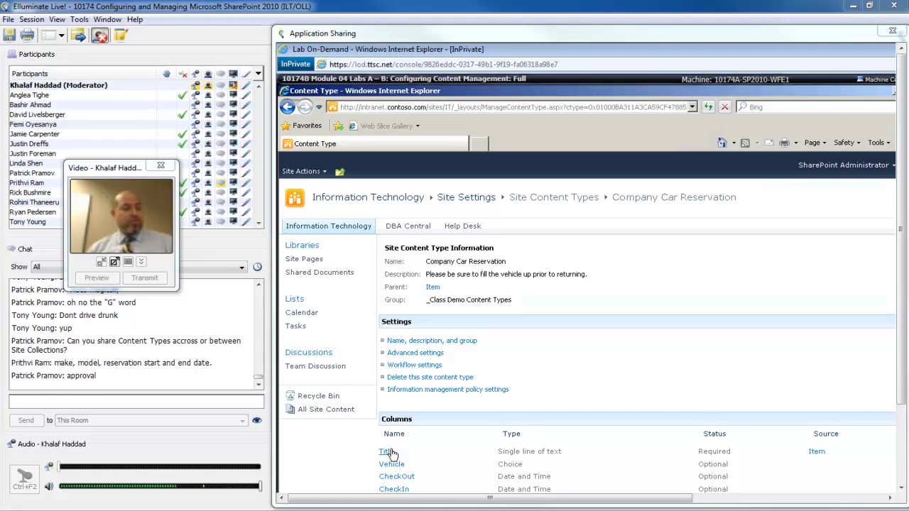
Step: Define a new Person or Group site column named Driver in _Class Demo Site Columns
scroll(461, 470, "down", 1)
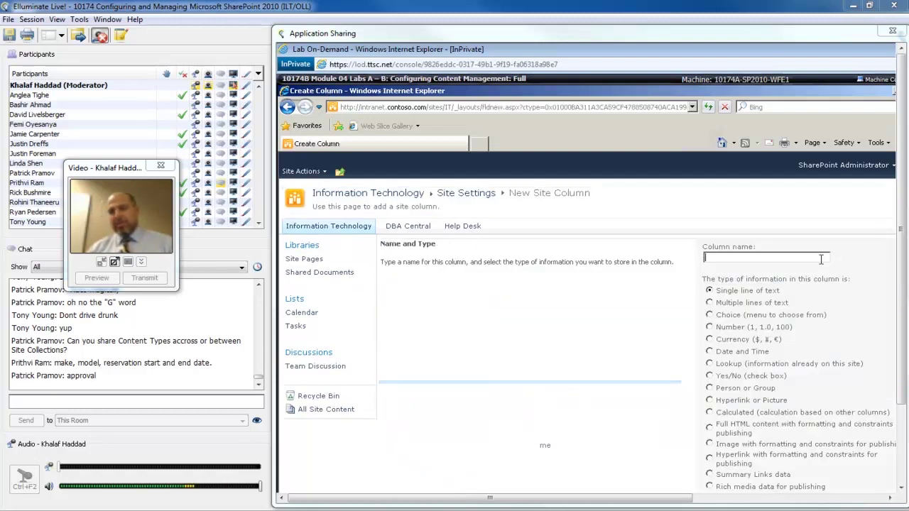
left_click(822, 259)
type("Driver")
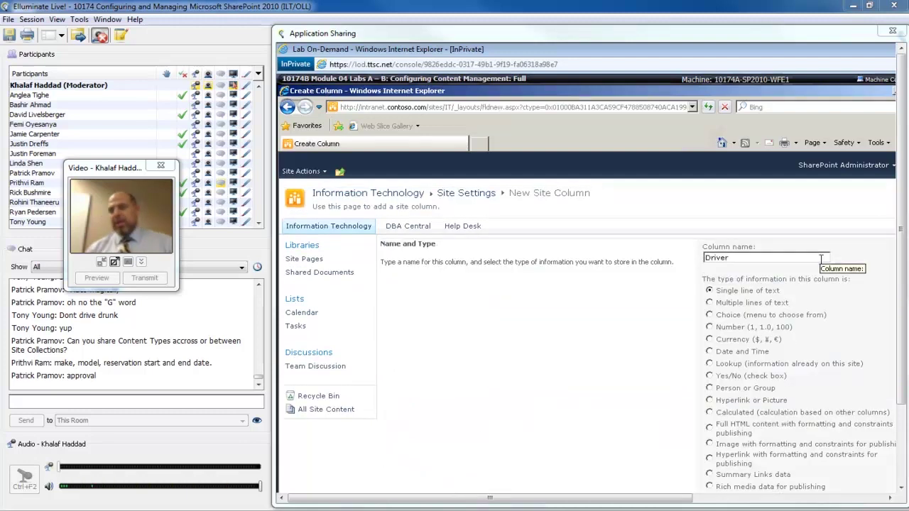
left_click(709, 388)
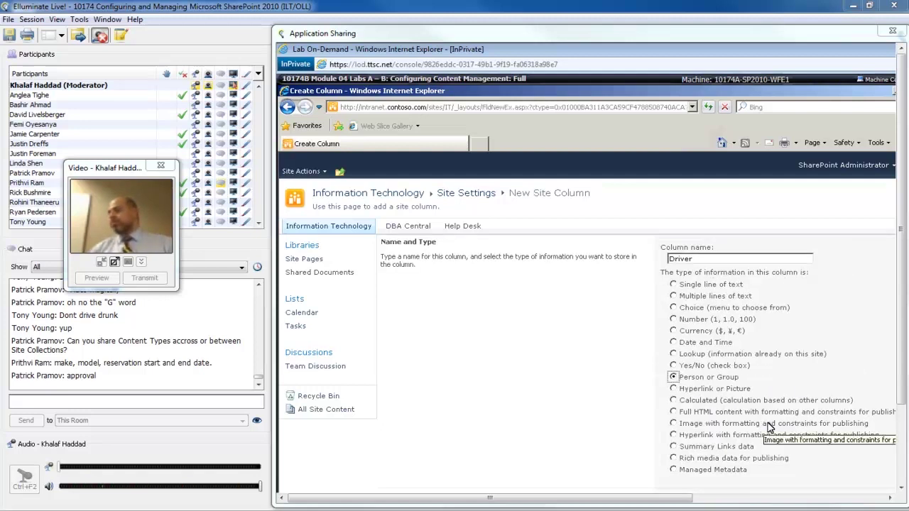
scroll(769, 426, "down", 3)
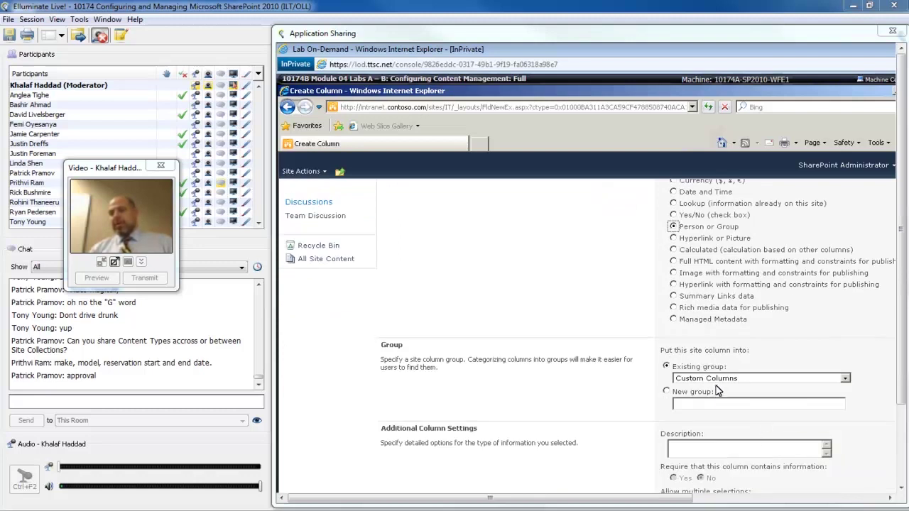
left_click(718, 381)
left_click(718, 387)
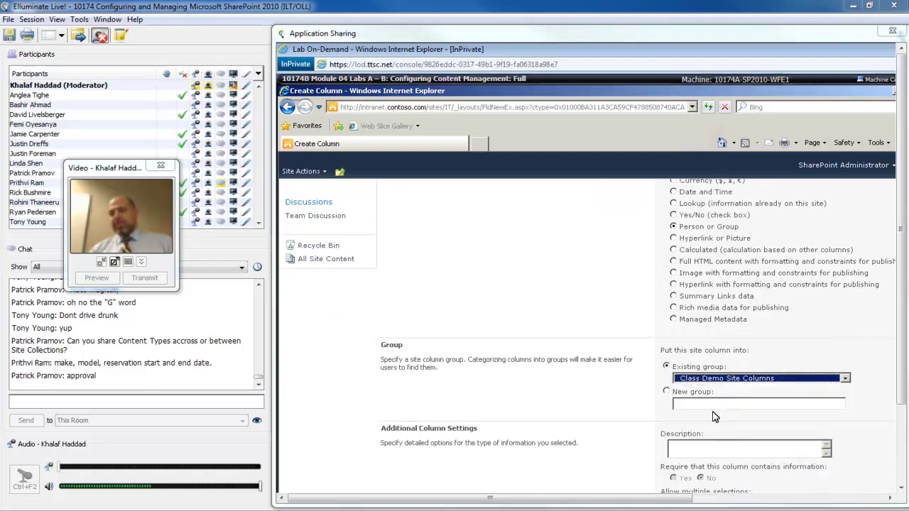
Step: Set Driver's Show field option to Name (with presence)
left_click(631, 415)
scroll(645, 414, "down", 3)
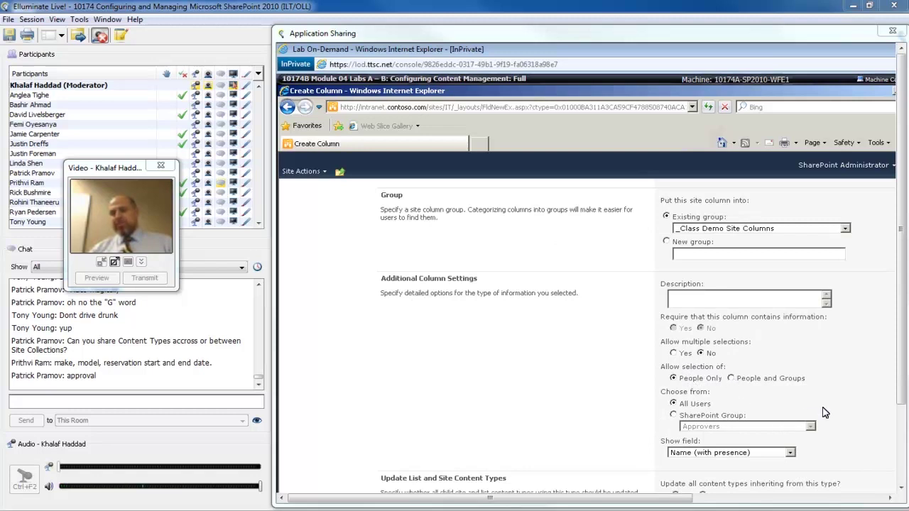
scroll(856, 396, "down", 1)
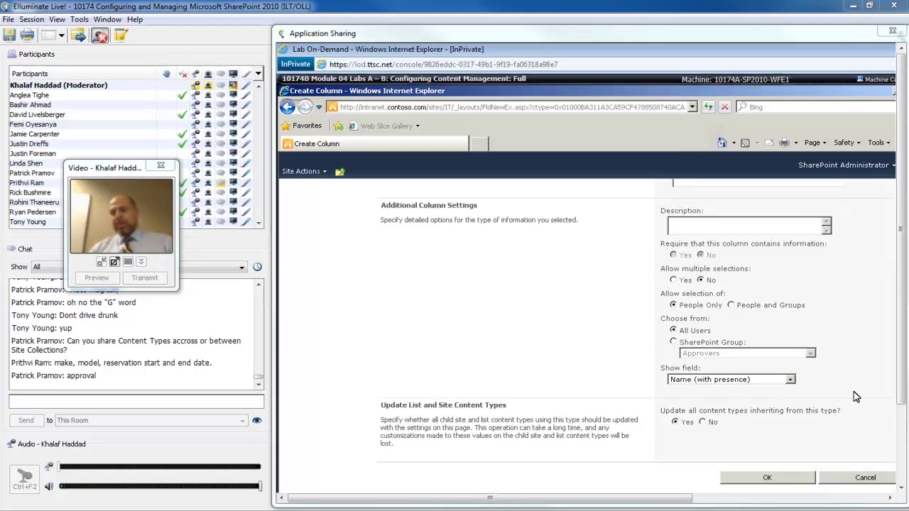
left_click(734, 381)
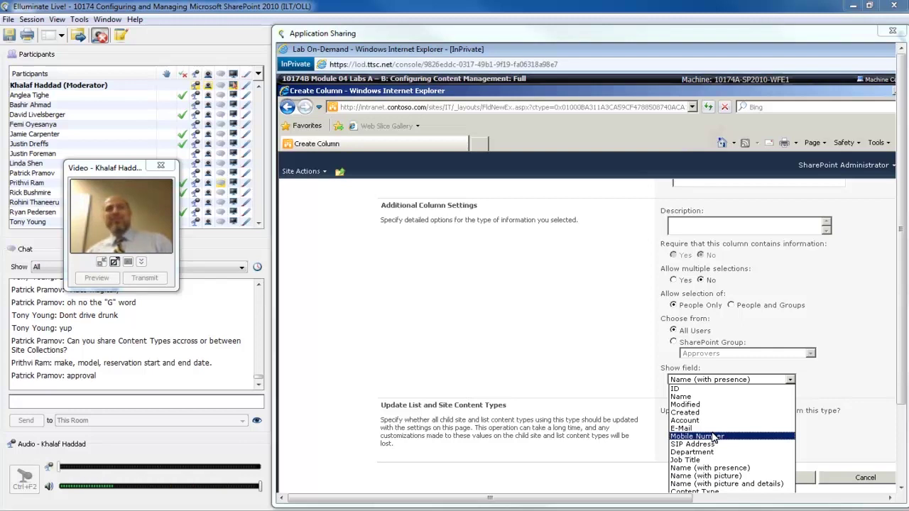
left_click(816, 385)
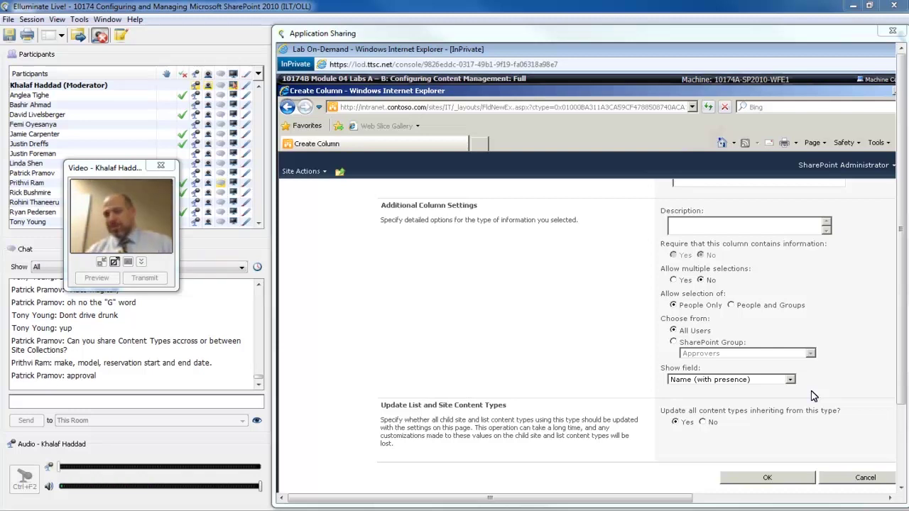
Step: Save the Driver Person or Group column to the Company Car Reservation content type
left_click(771, 480)
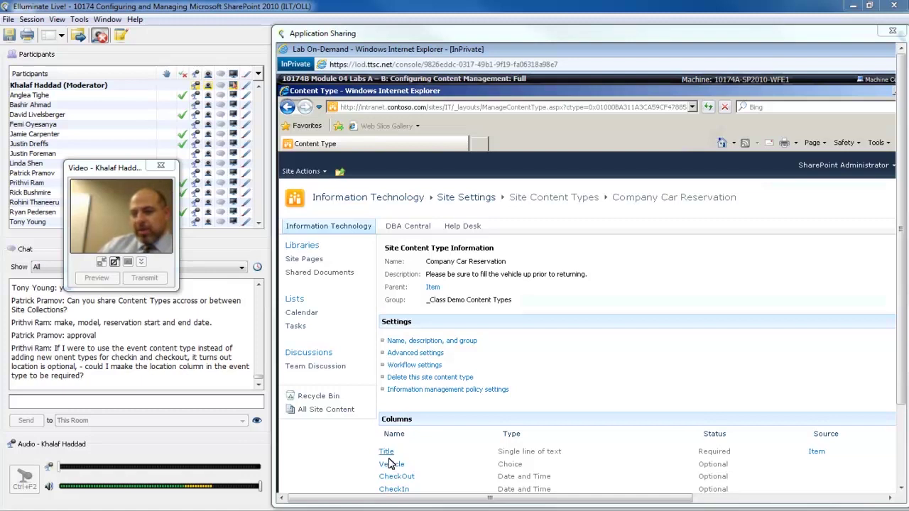
Step: Mark the Vehicle, CheckOut and CheckIn columns as Required (Must contain information)
left_click(390, 464)
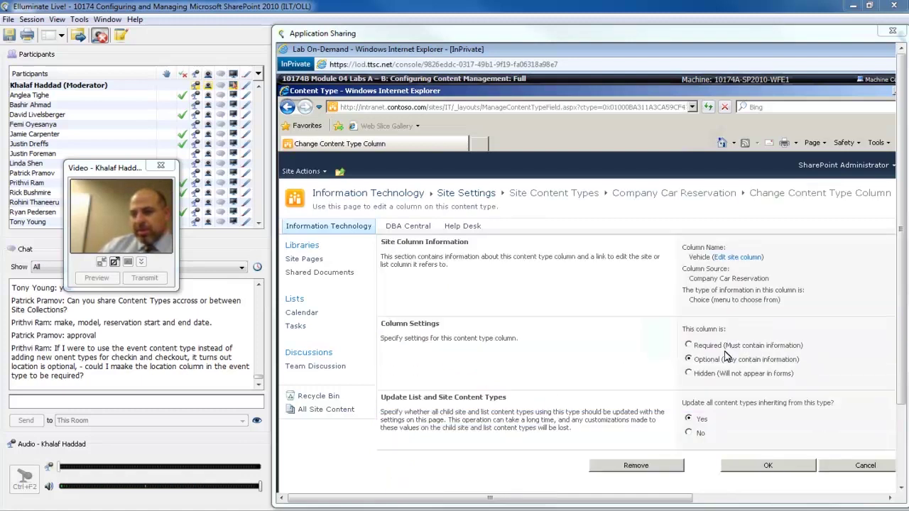
left_click(687, 345)
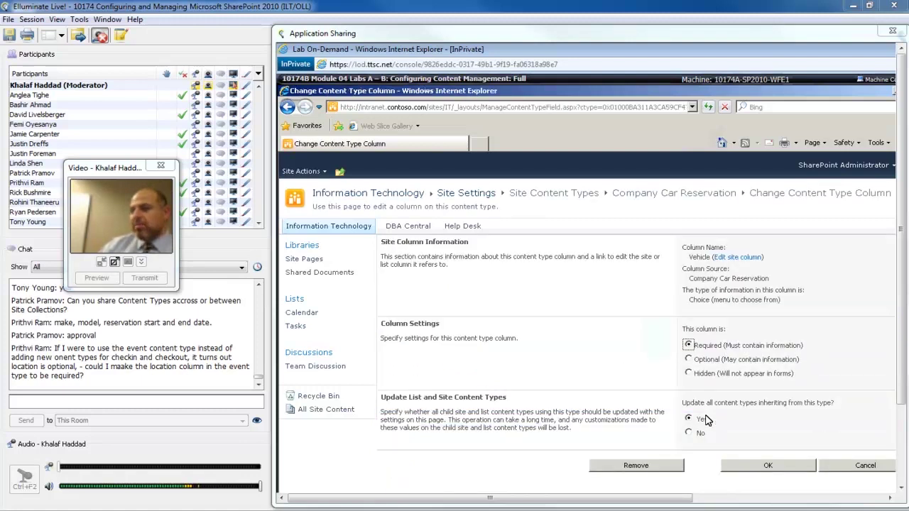
left_click(757, 468)
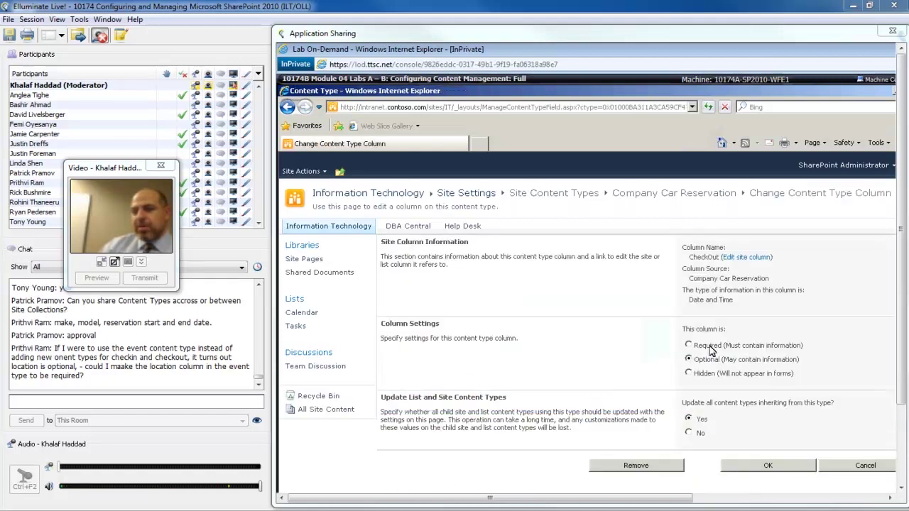
left_click(744, 471)
left_click(395, 489)
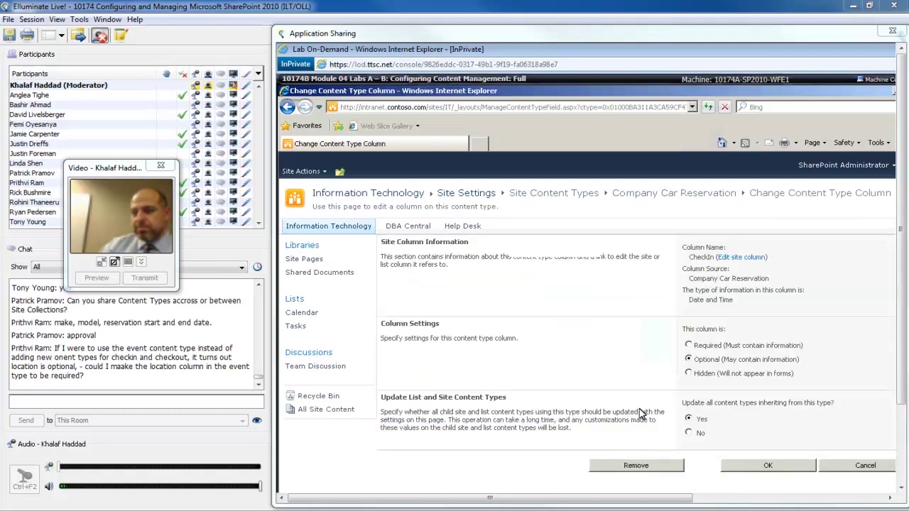
left_click(689, 346)
left_click(731, 468)
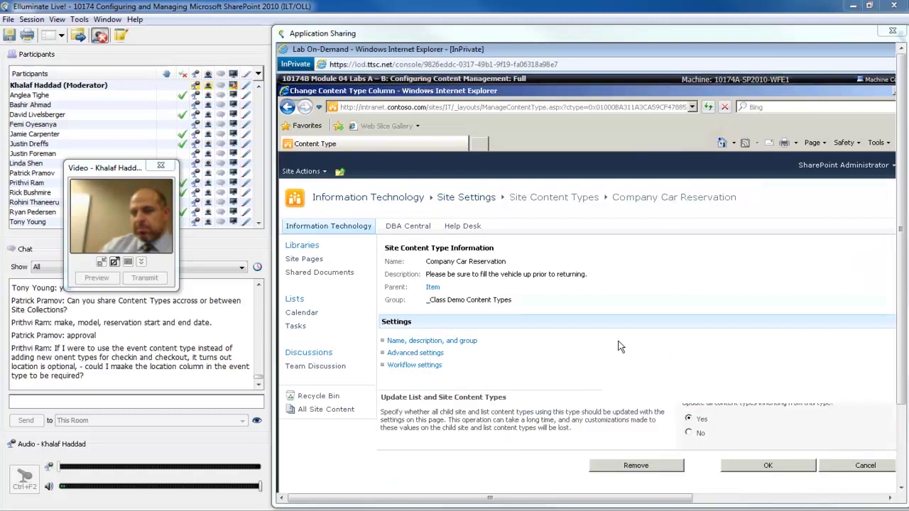
left_click(757, 466)
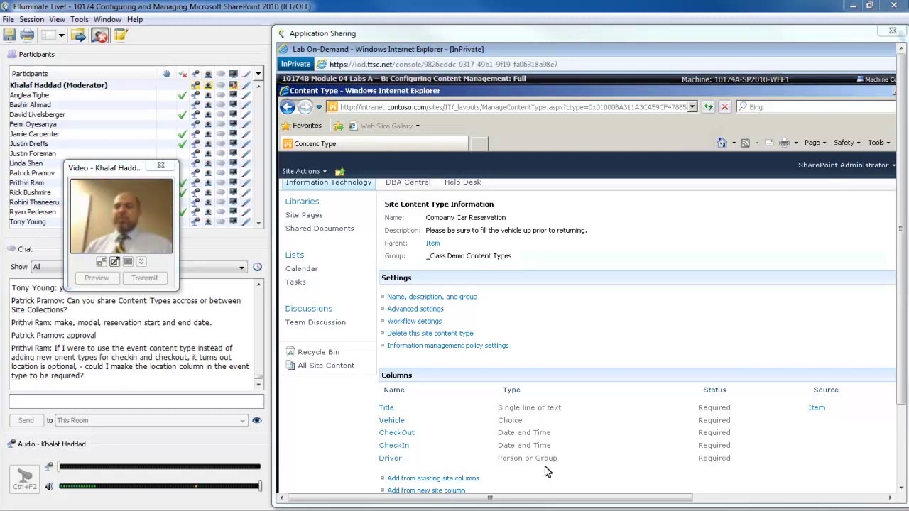
scroll(630, 307, "up", 1)
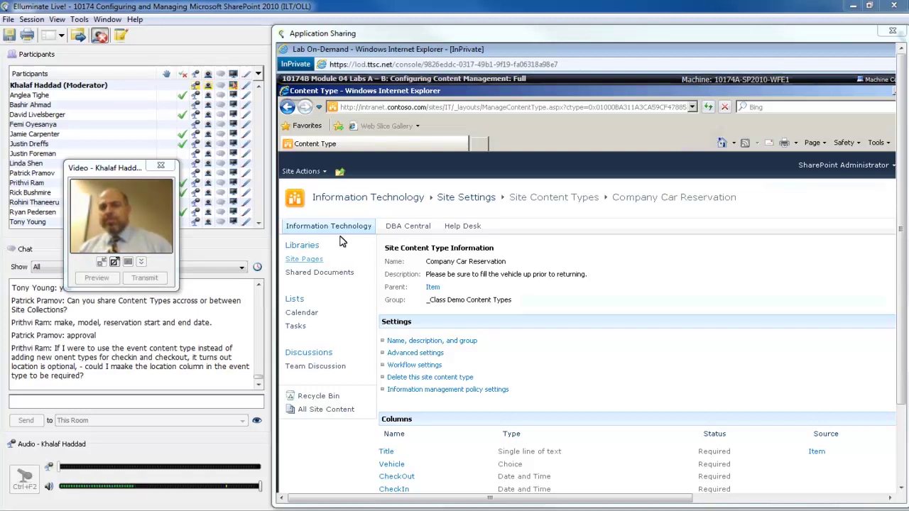
Step: Create a Custom List named CarRes from Site Actions > More Options
left_click(327, 171)
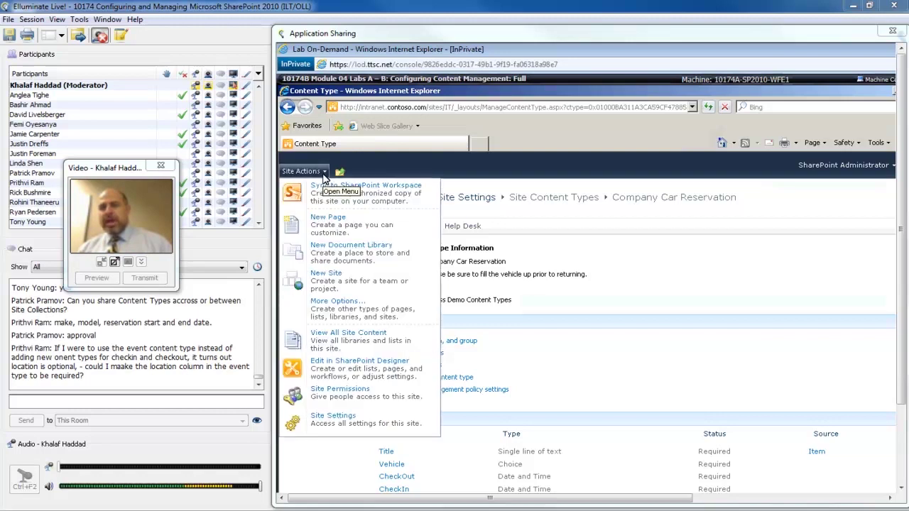
left_click(344, 313)
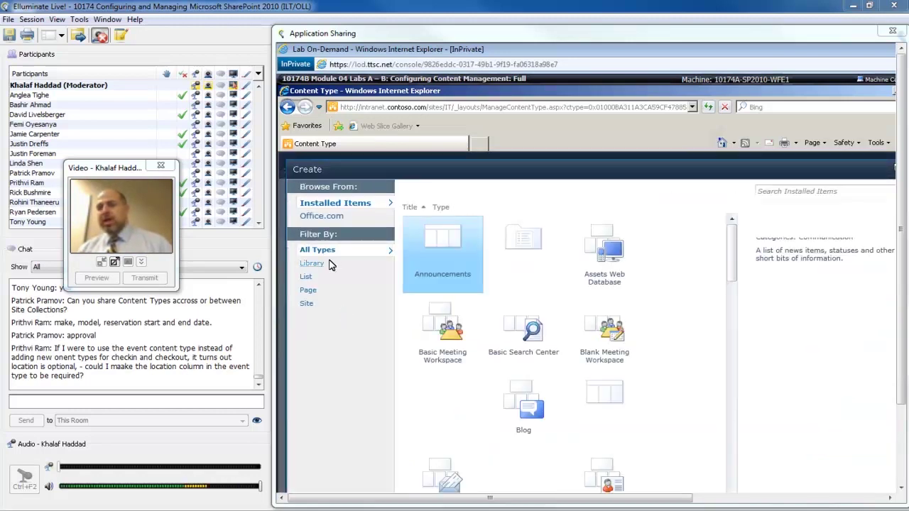
left_click(307, 277)
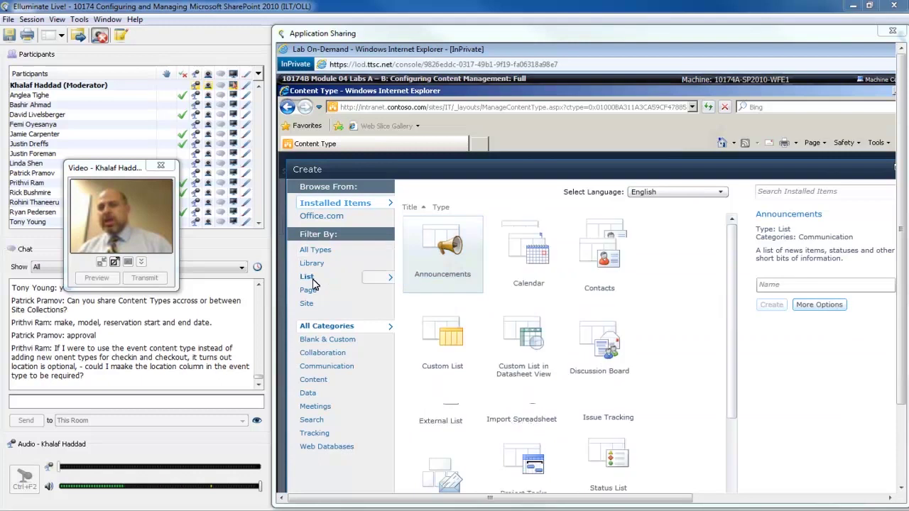
left_click(435, 331)
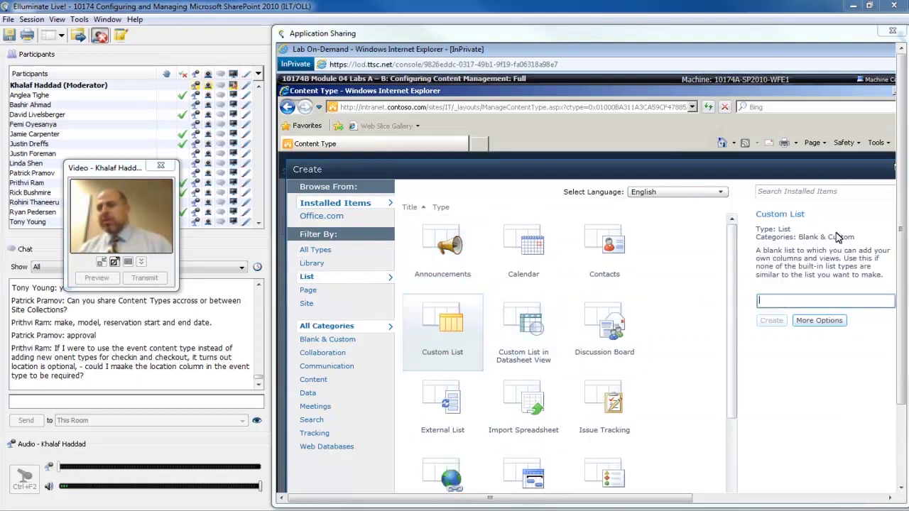
type("CarRes")
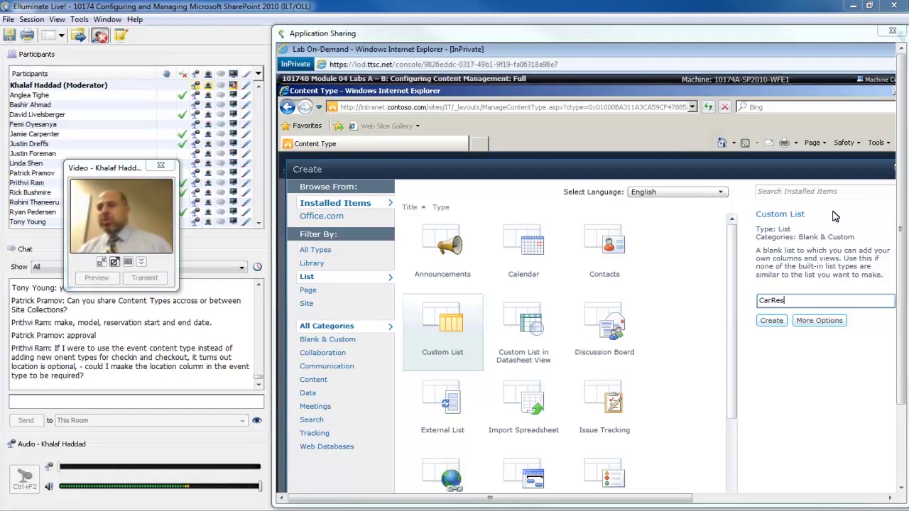
left_click(772, 321)
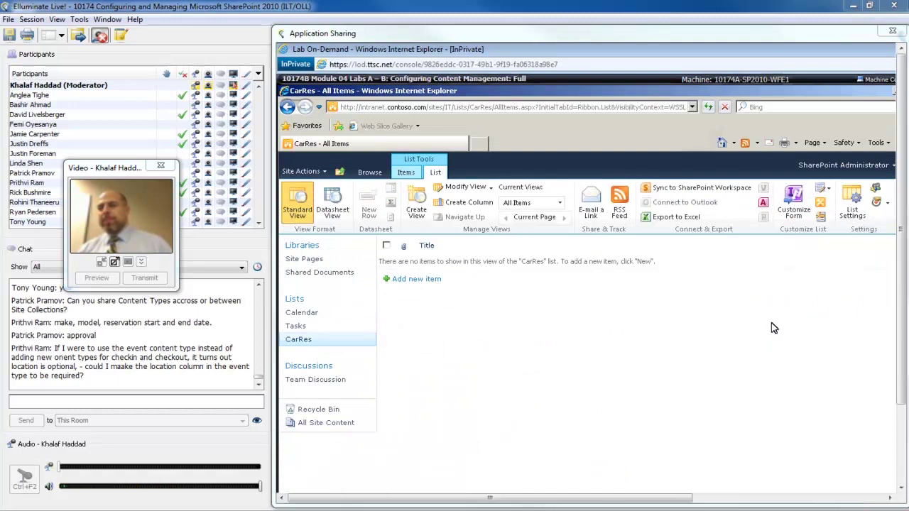
Step: Change the CarRes list's name to 'Company Car Reservations' and save it
left_click(856, 218)
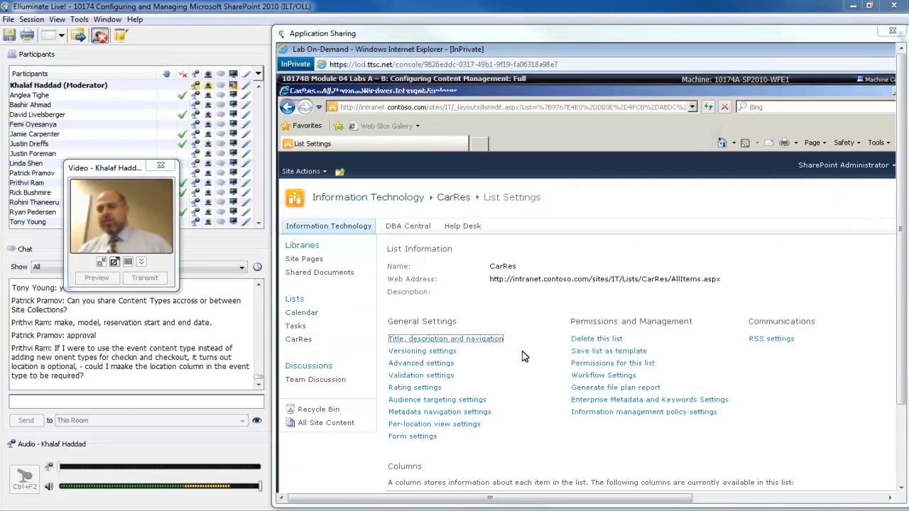
left_click(483, 341)
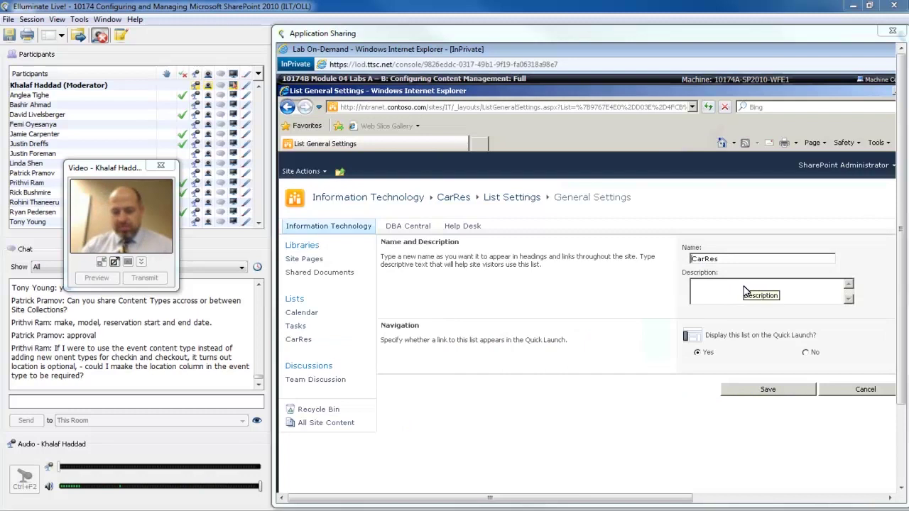
type("Company")
key("Right")
key("Right")
key("Right")
key("End")
type("ervations")
left_click(786, 391)
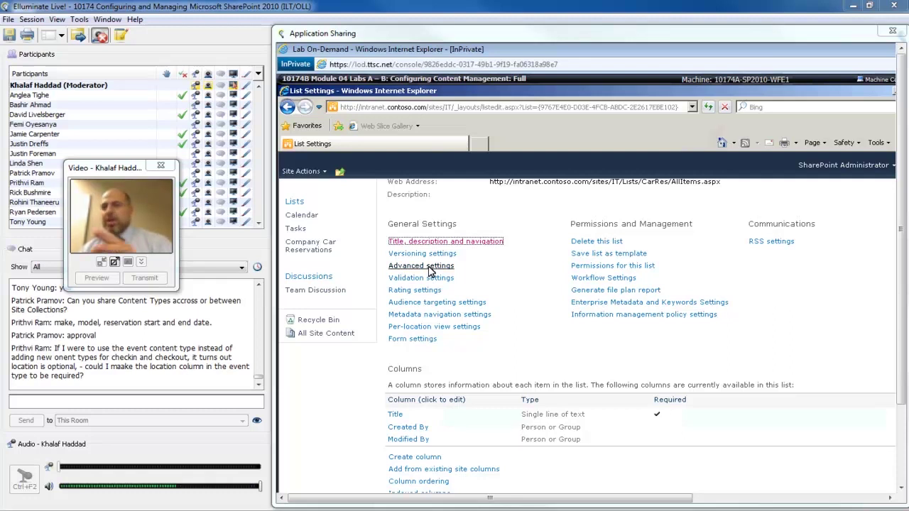
Step: Set Allow management of content types to Yes in the list's advanced settings
left_click(427, 268)
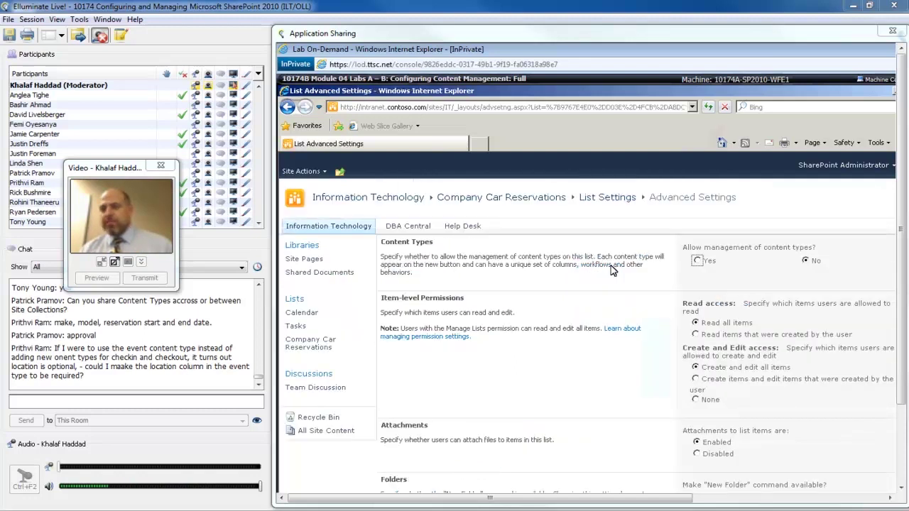
left_click(697, 261)
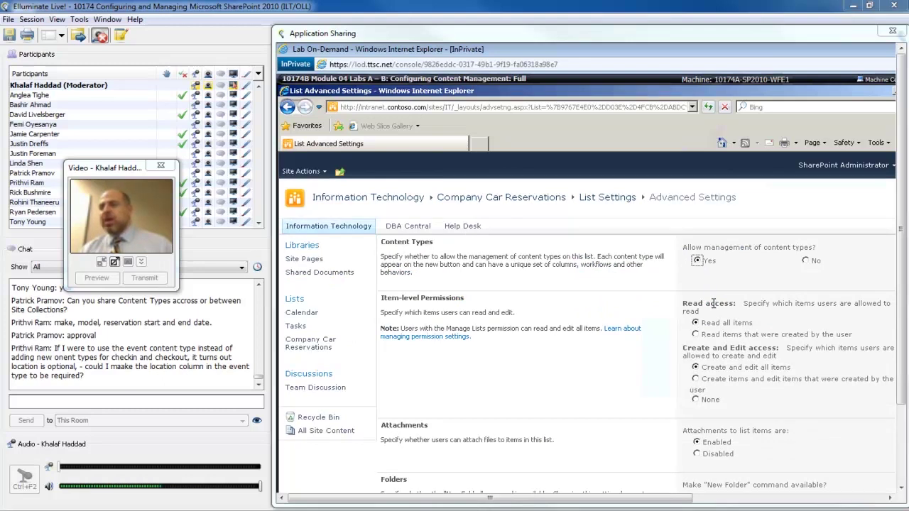
scroll(796, 483, "down", 5)
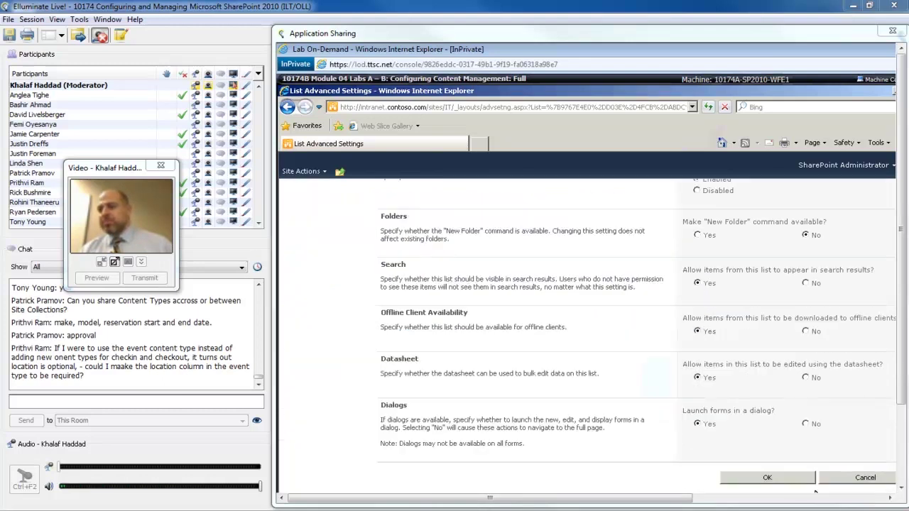
left_click(791, 483)
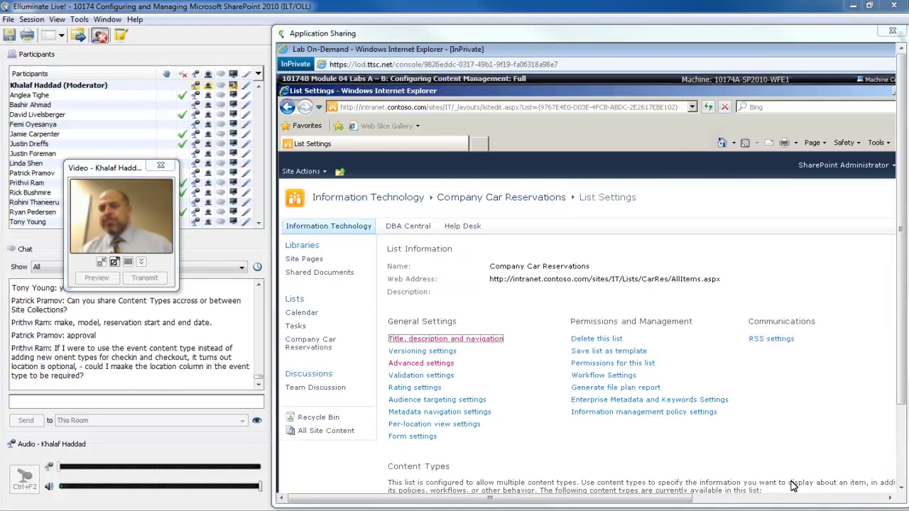
scroll(455, 476, "down", 3)
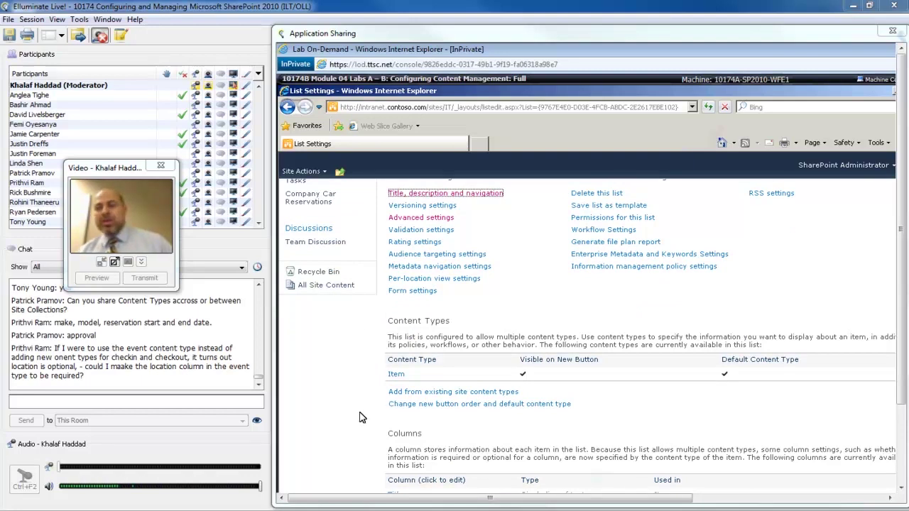
Step: Add Company Car Reservation from the Class Demo Content Types group to the list
left_click(405, 395)
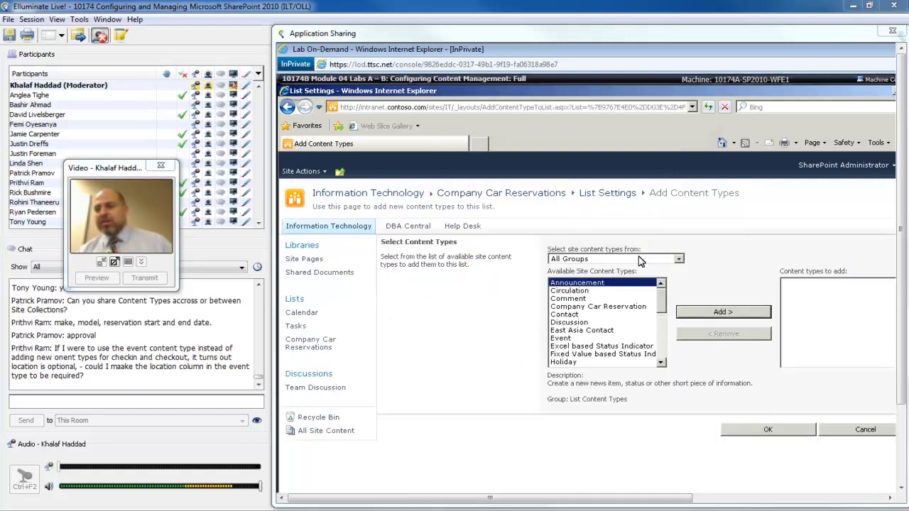
left_click(639, 260)
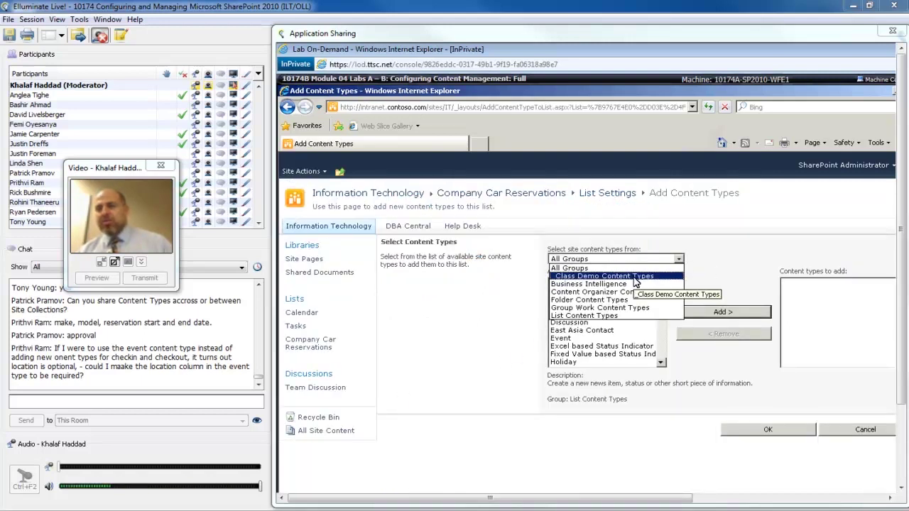
left_click(634, 277)
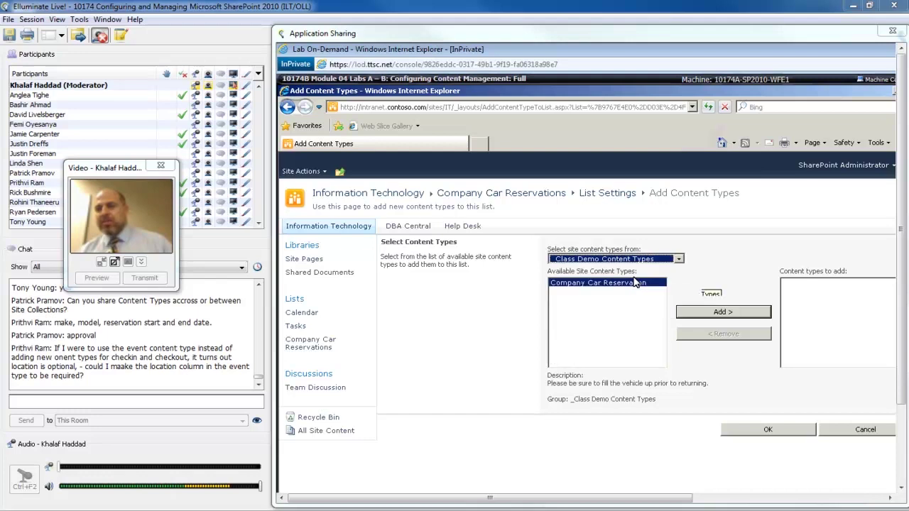
left_click(733, 318)
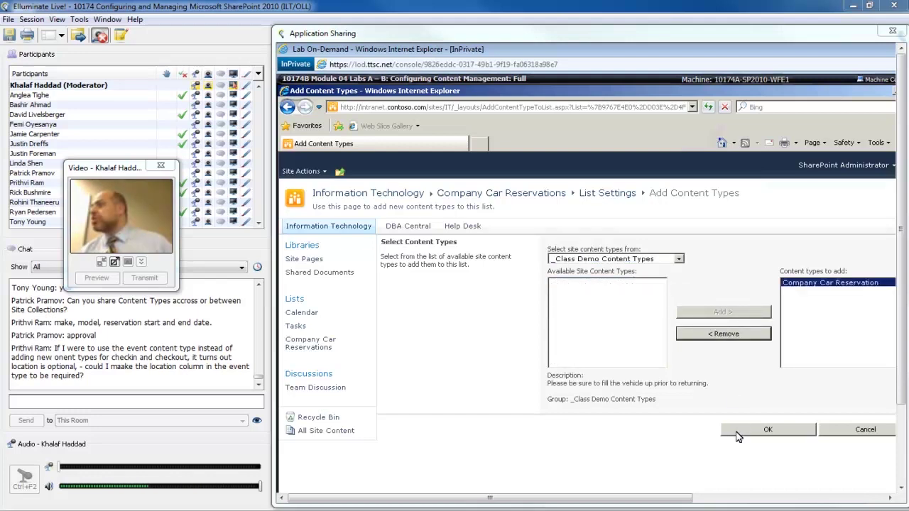
left_click(745, 431)
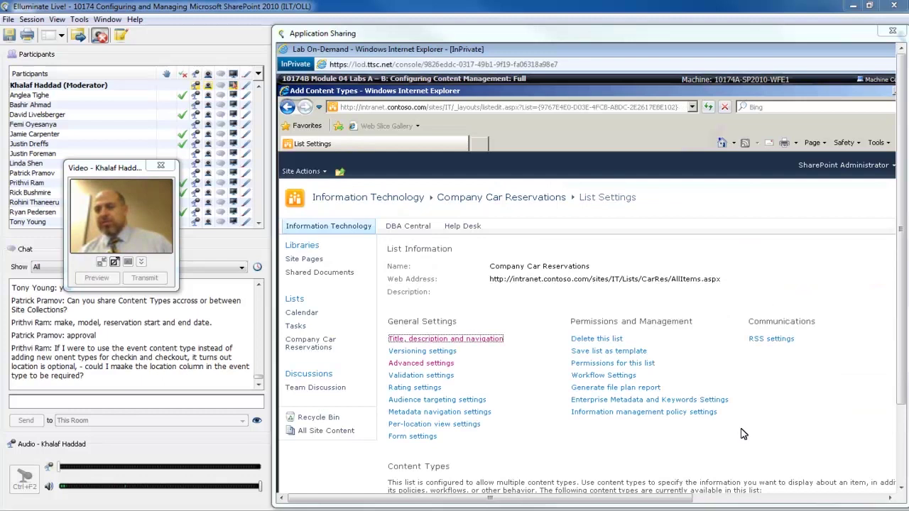
scroll(744, 432, "down", 3)
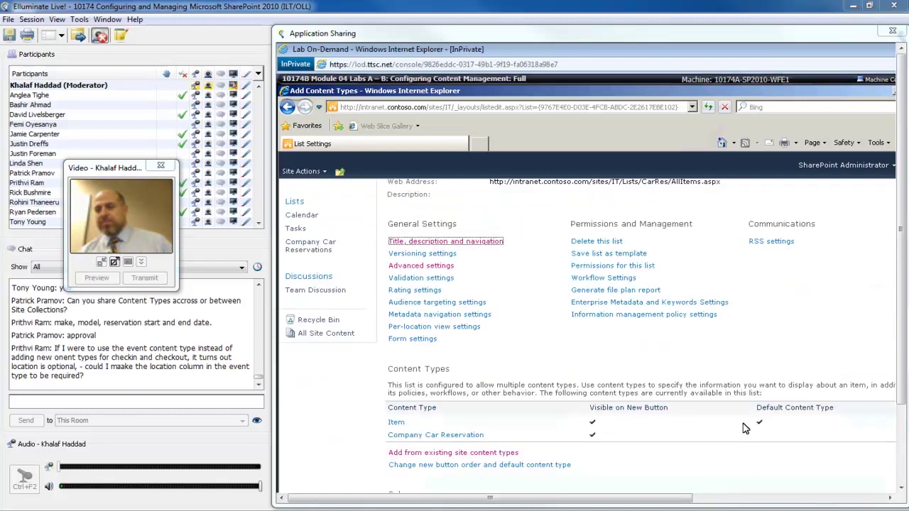
Step: Delete the Item content type from the list and confirm the deletion
left_click(395, 423)
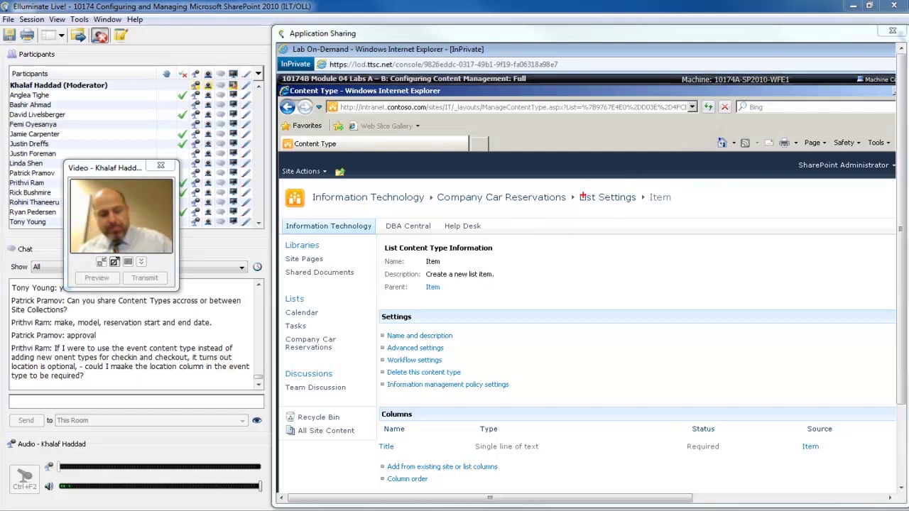
left_click_drag(554, 180, 666, 219)
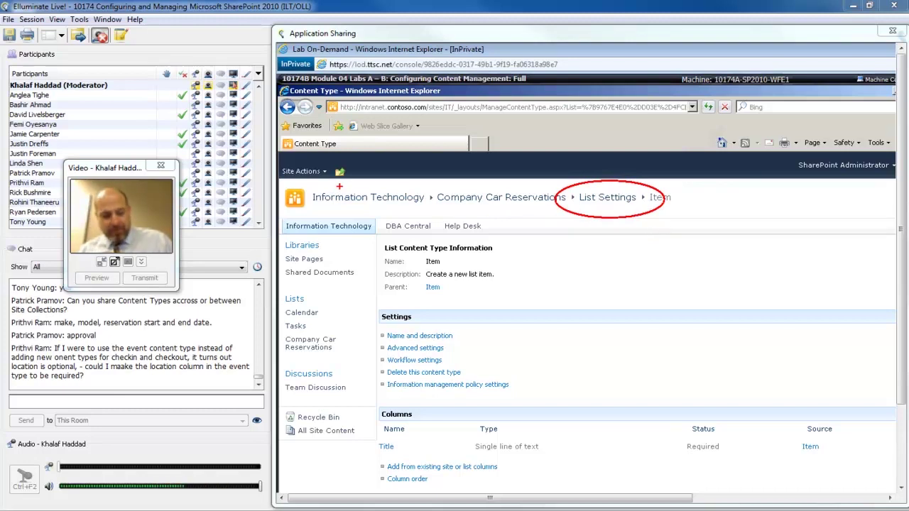
mouse_move(318, 180)
left_mouse_down()
mouse_move(513, 213)
mouse_move(397, 178)
left_mouse_up()
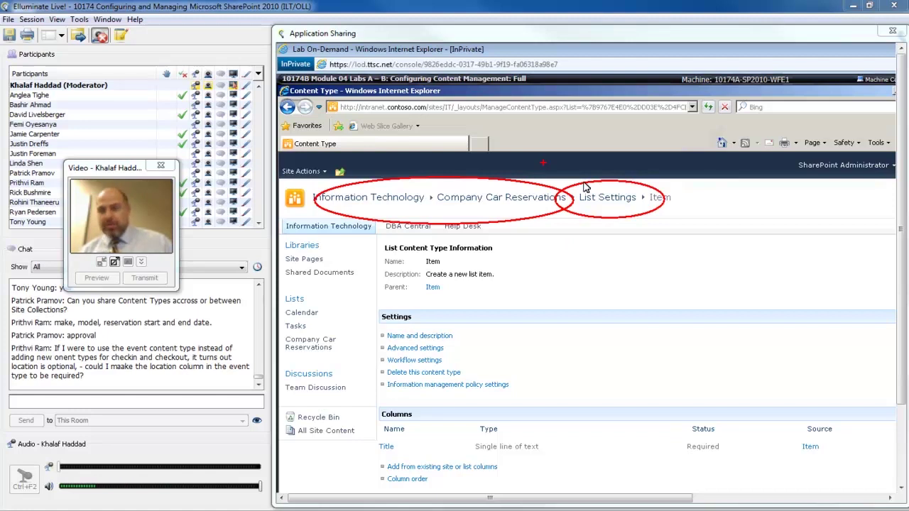
left_click(431, 375)
left_click(633, 348)
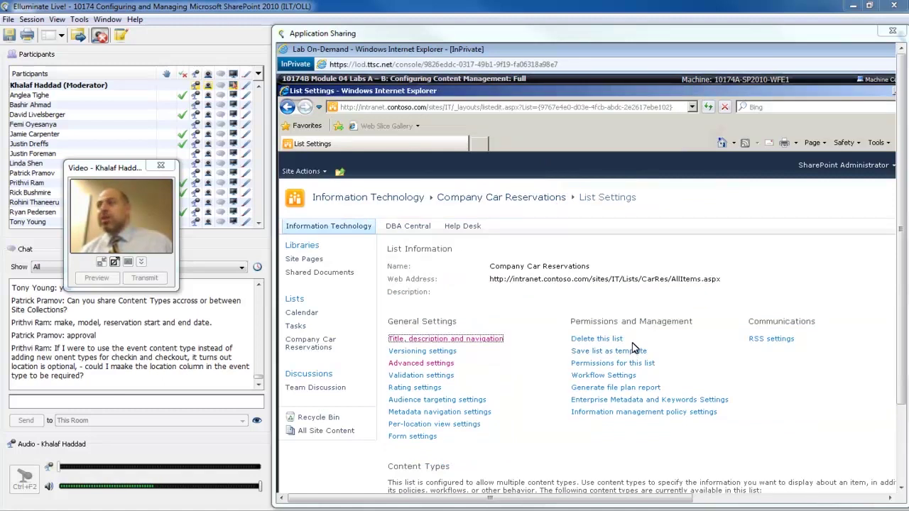
Step: Confirm Company Car Reservation is the only content type, then open the empty list
scroll(784, 434, "down", 3)
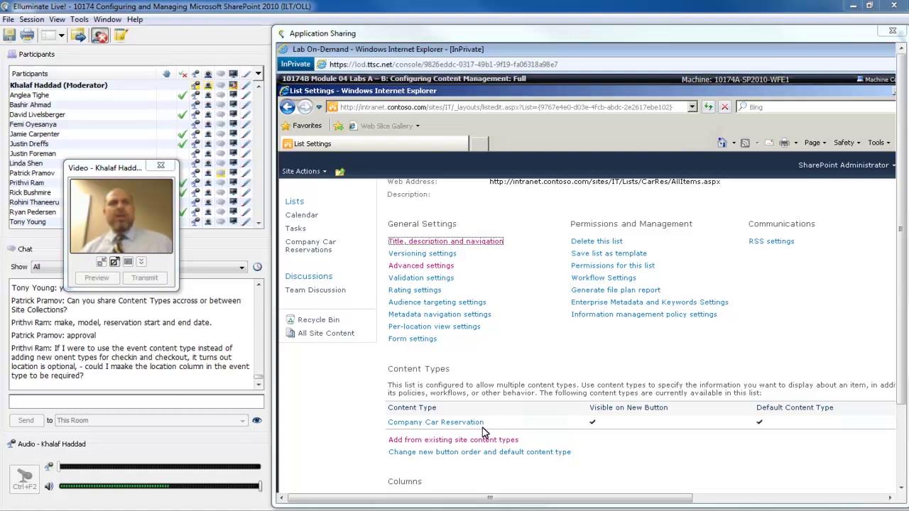
scroll(483, 431, "up", 3)
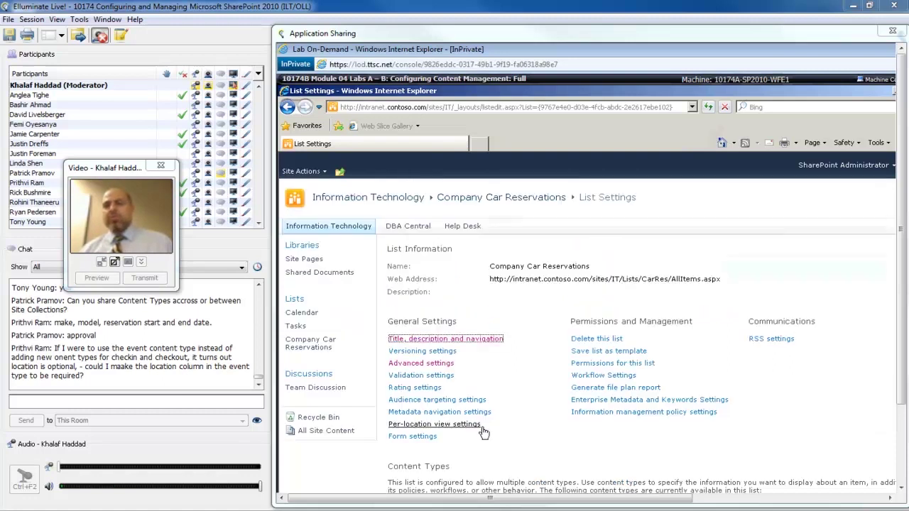
left_click(315, 345)
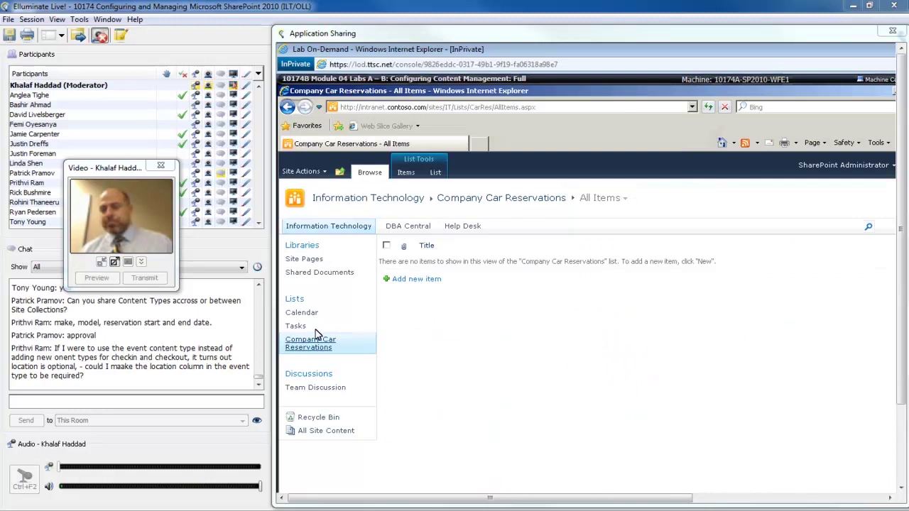
Step: Start a new reservation titled Trip to Opening Day at Tiger Stadium for vehicle 29 - Fusion
left_click(413, 280)
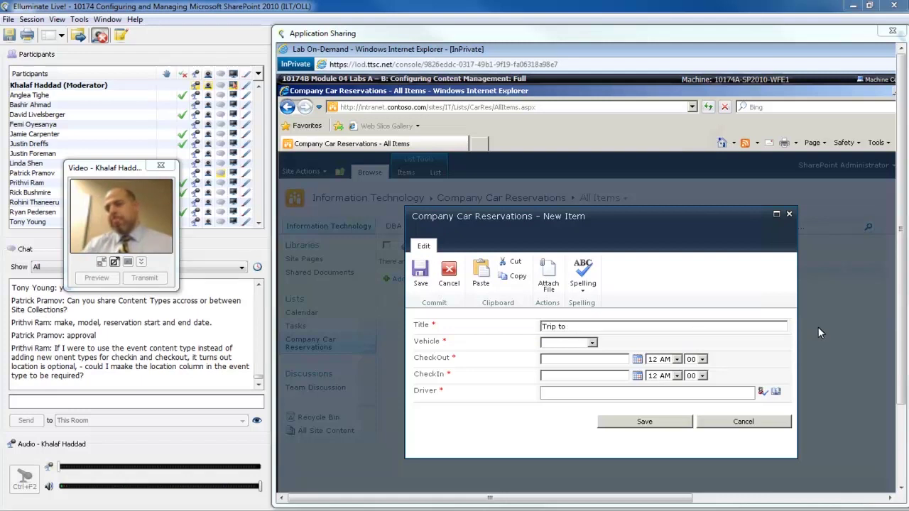
type("Opening Daty")
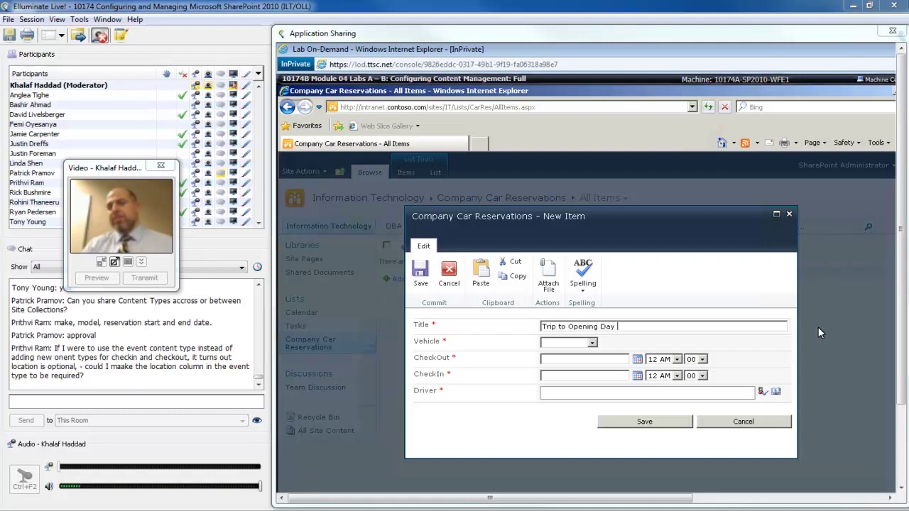
type(" at Tiger Stadium")
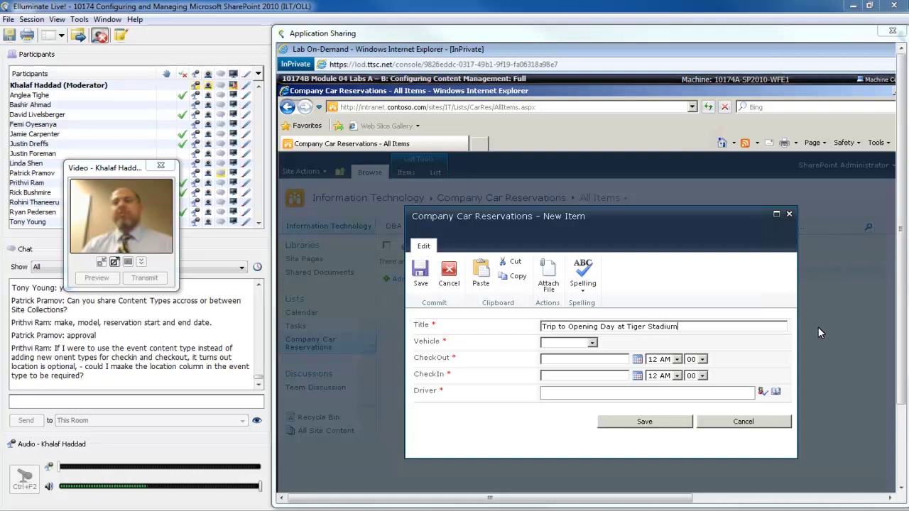
left_click(581, 343)
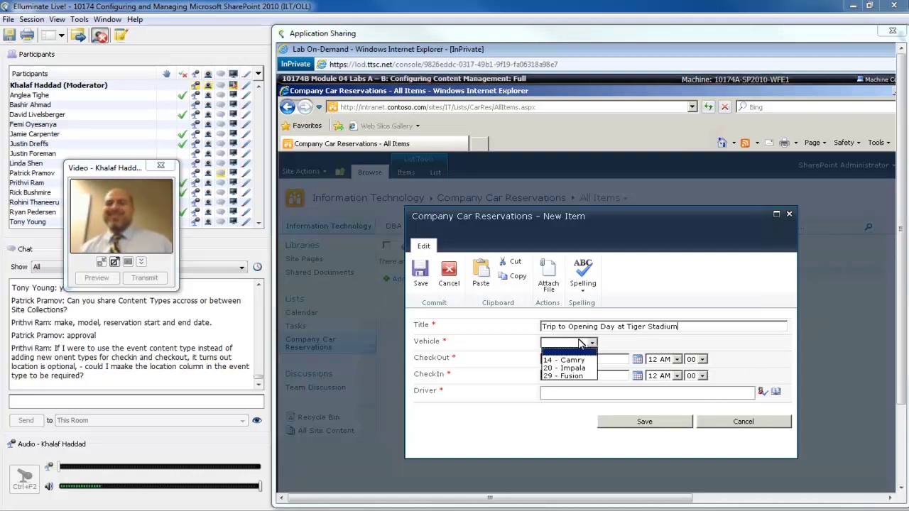
left_click(569, 376)
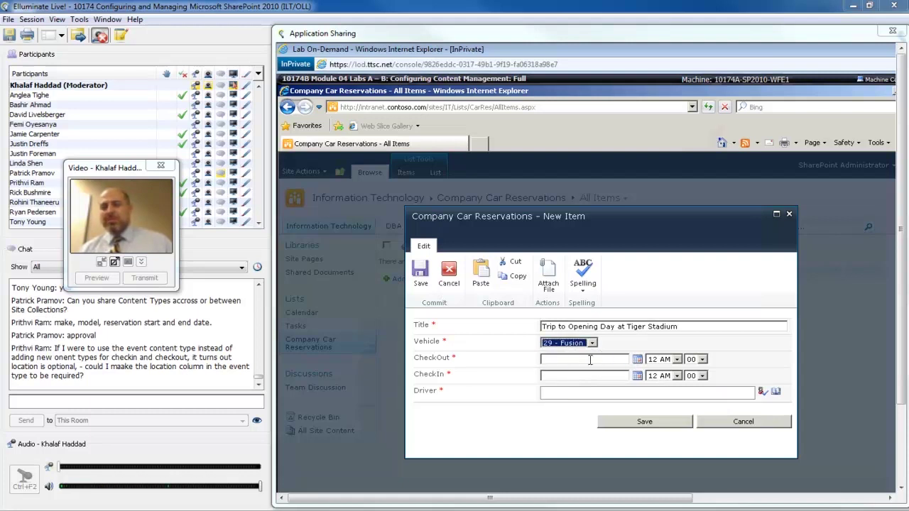
Step: Set the checkout to 4/5/2013 at 8 AM
left_click(639, 360)
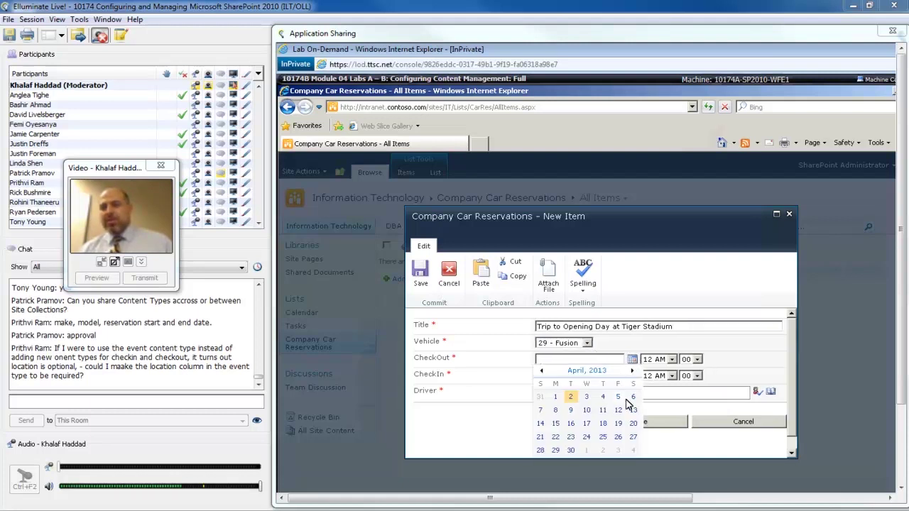
left_click(619, 402)
left_click(676, 359)
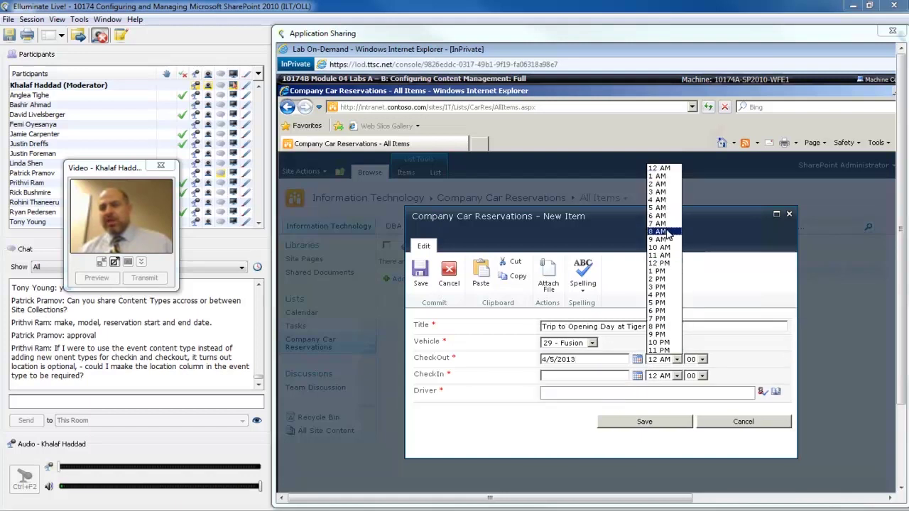
left_click(660, 232)
Step: Set the checkin to 4/8/2013 at 8 AM
left_click(636, 376)
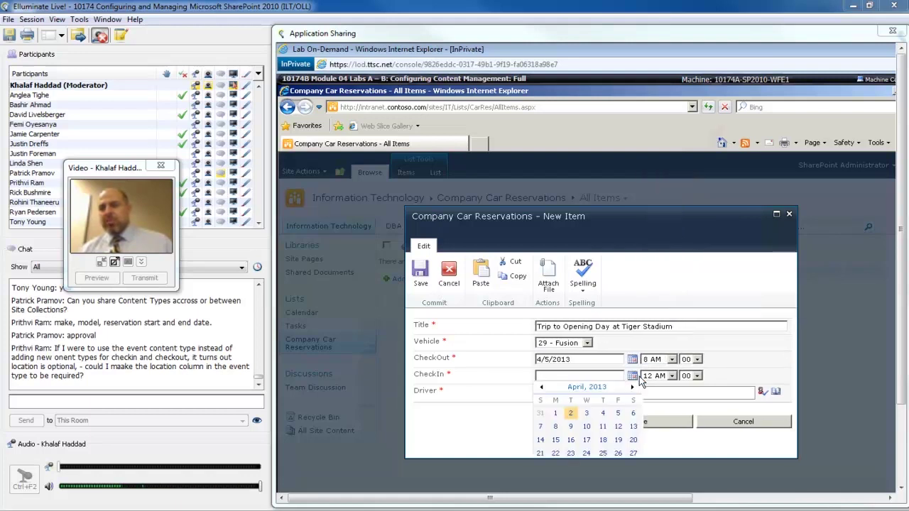
left_click(619, 414)
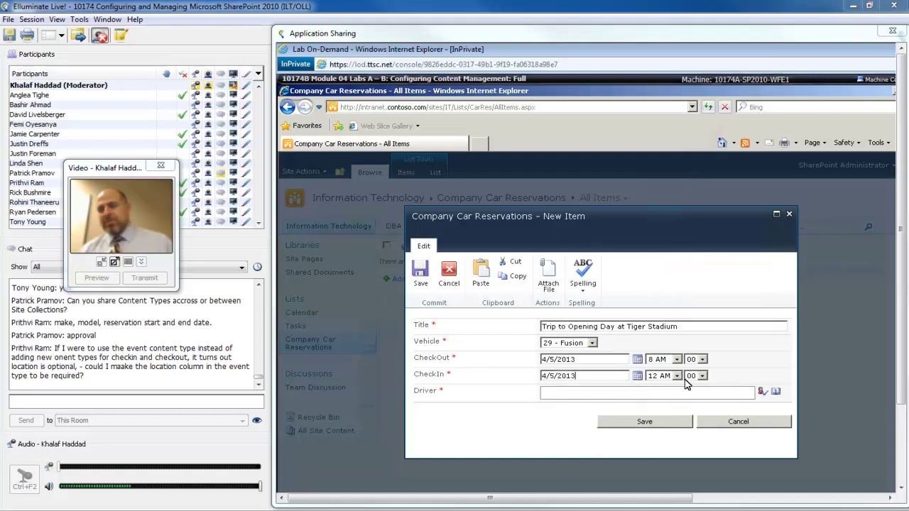
left_click(637, 376)
left_click(559, 431)
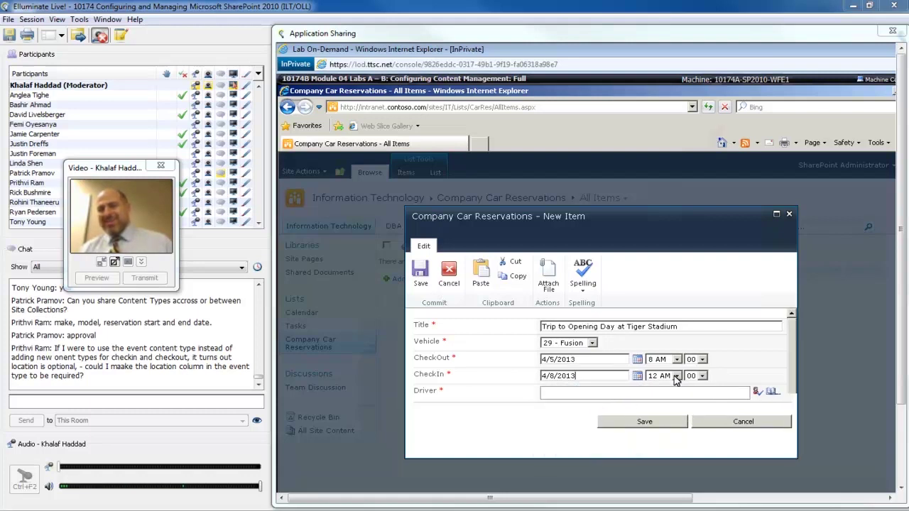
left_click(676, 375)
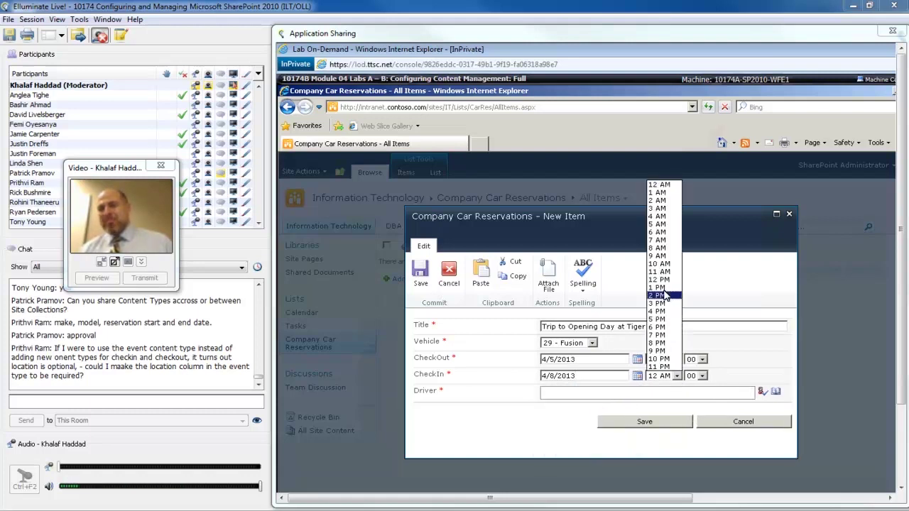
left_click(666, 248)
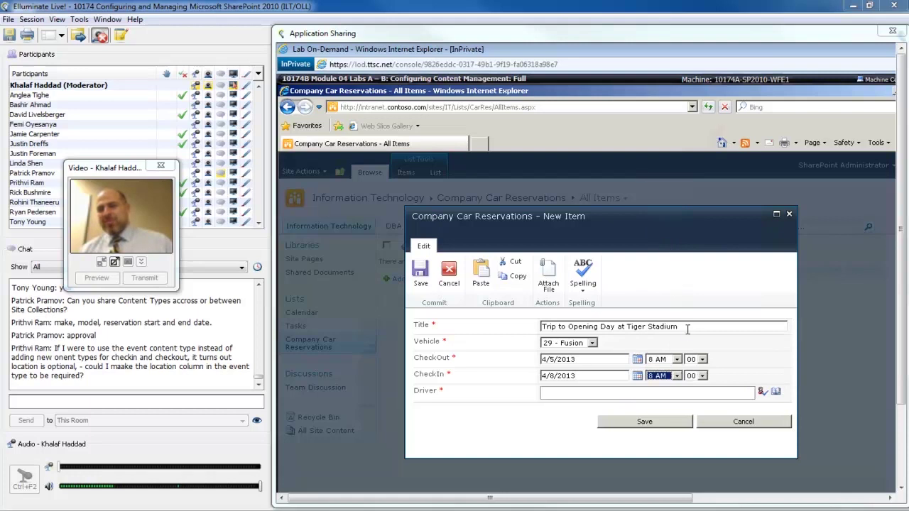
Step: Enter the administrator account as the driver and resolve it to a site user
left_click(699, 396)
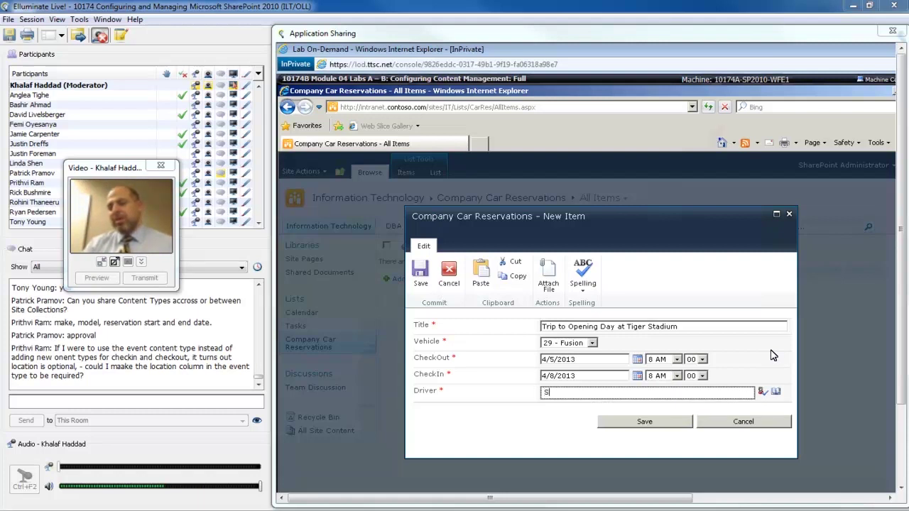
type("F")
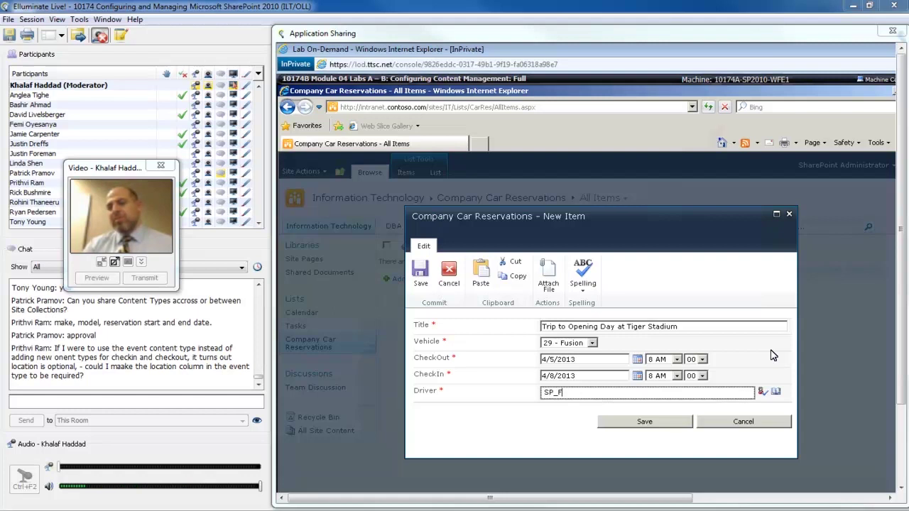
type("ardmin")
key("ctrl+k")
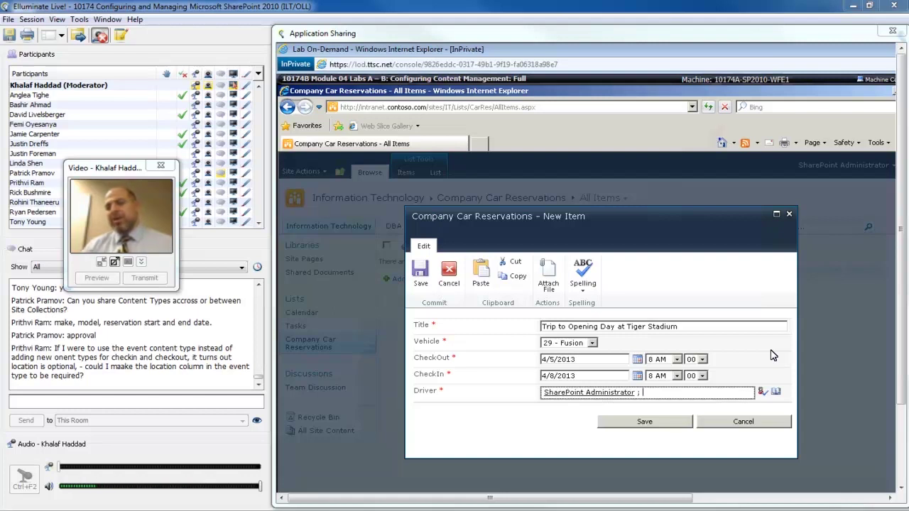
Step: Save the Trip to Opening Day at Tiger Stadium reservation and open its item details
left_click(674, 423)
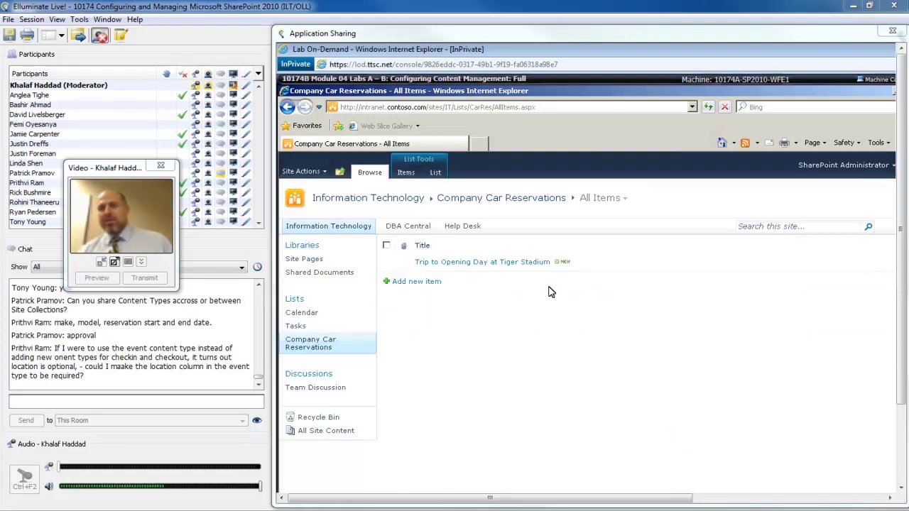
left_click(489, 264)
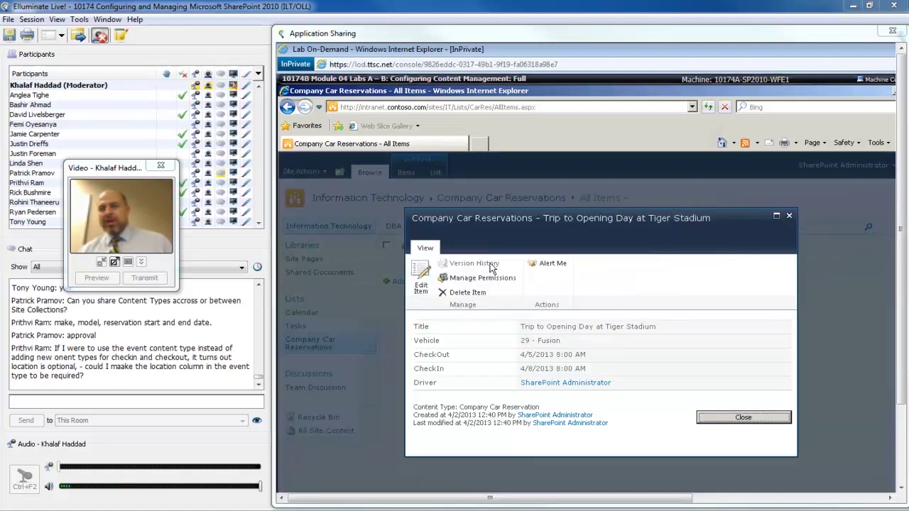